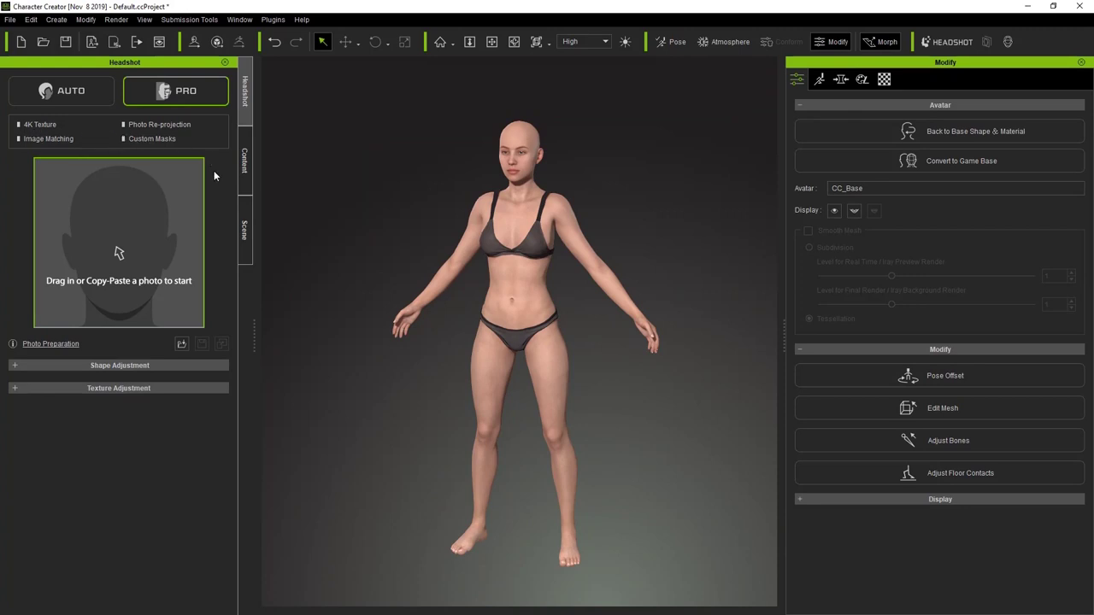
Load the front-facing photo shutterstock_32271517.png as the source image for Headshot Pro
click(181, 343)
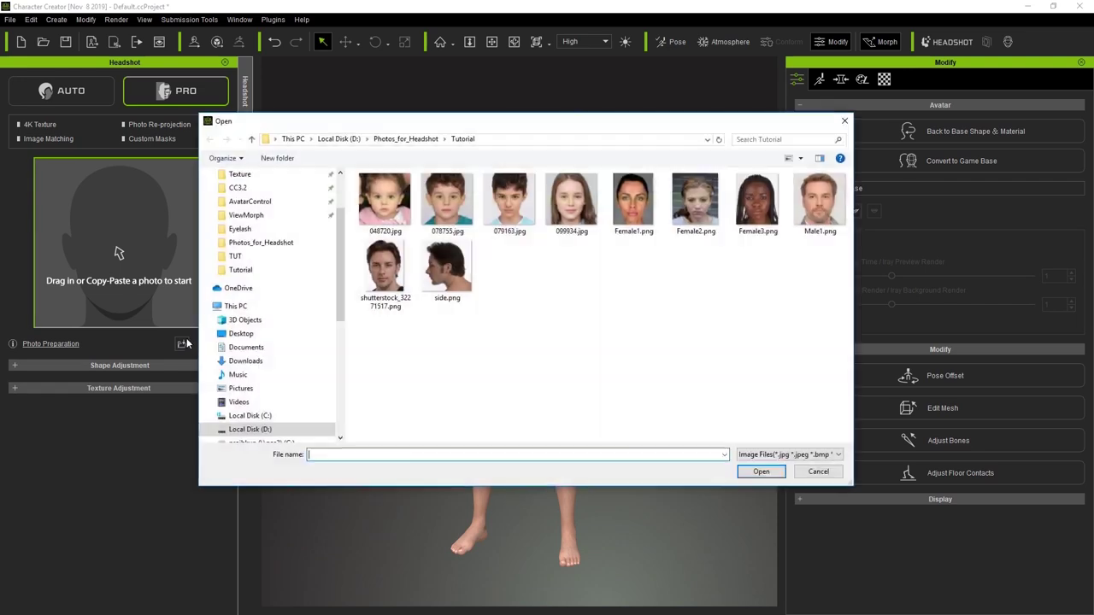
click(394, 275)
double_click(394, 275)
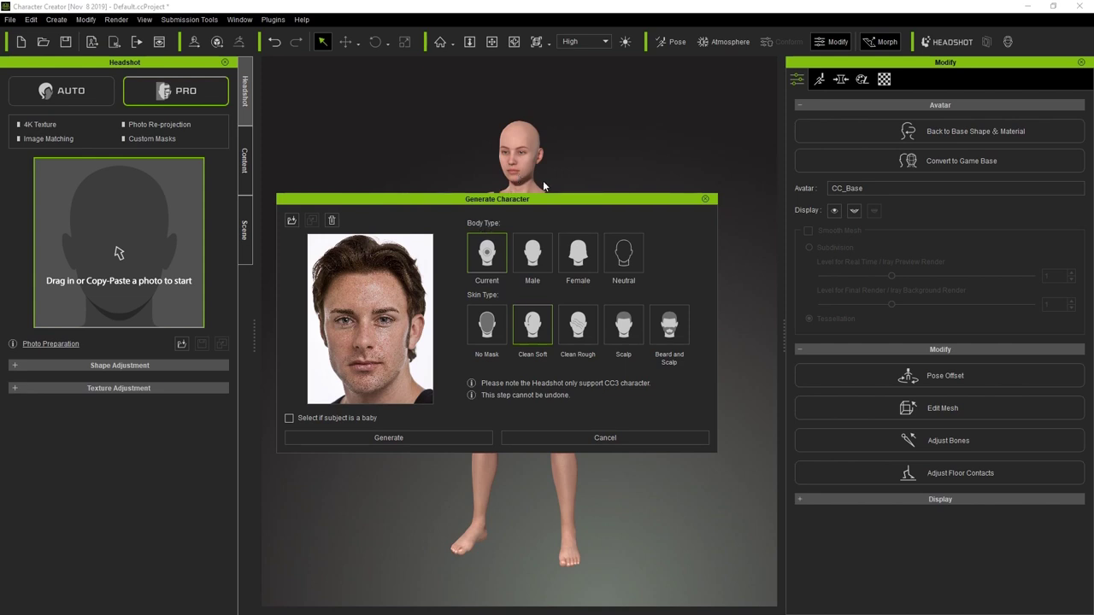
Generate the character from the photo with the Male body type and the Beard and Scalp skin type
click(535, 257)
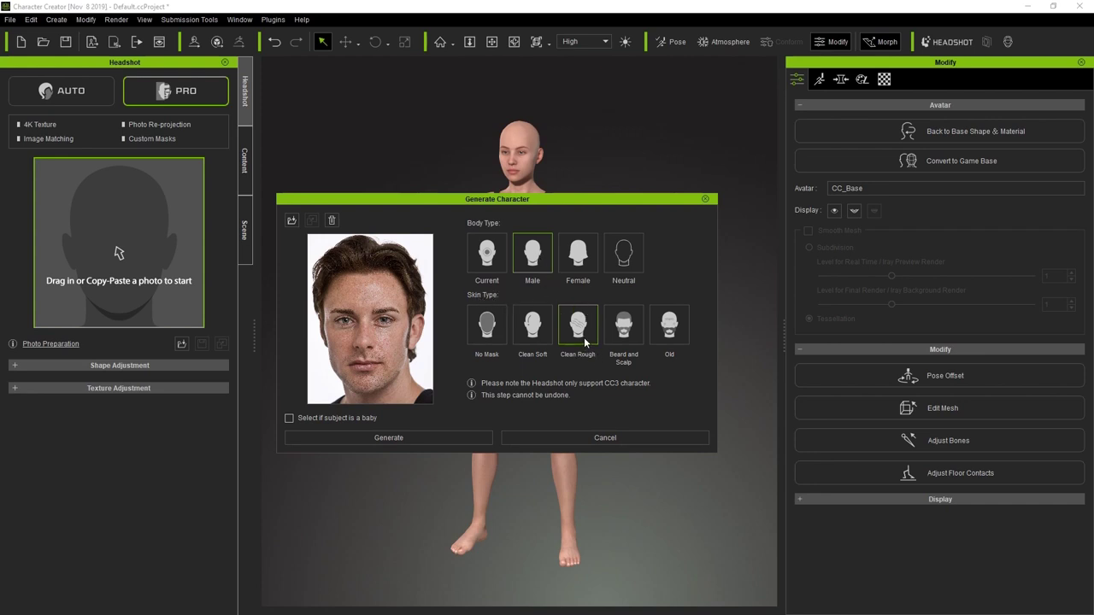
mouse_move(412, 327)
click(621, 340)
click(434, 437)
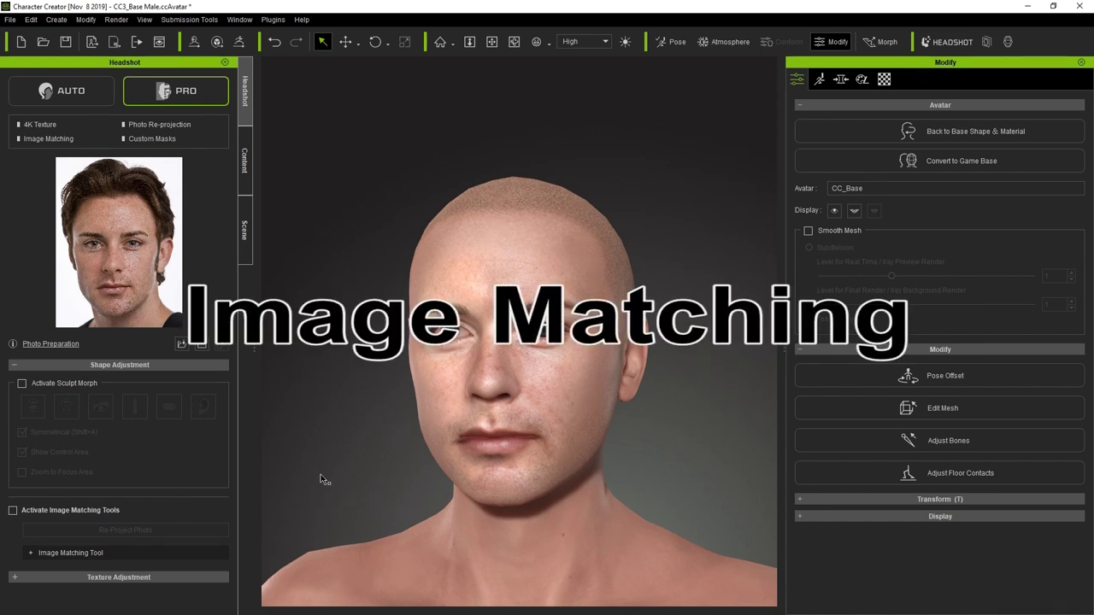
Activate the image matching tools, toggle the reference photo off and on, and set its opacity to 40
click(96, 513)
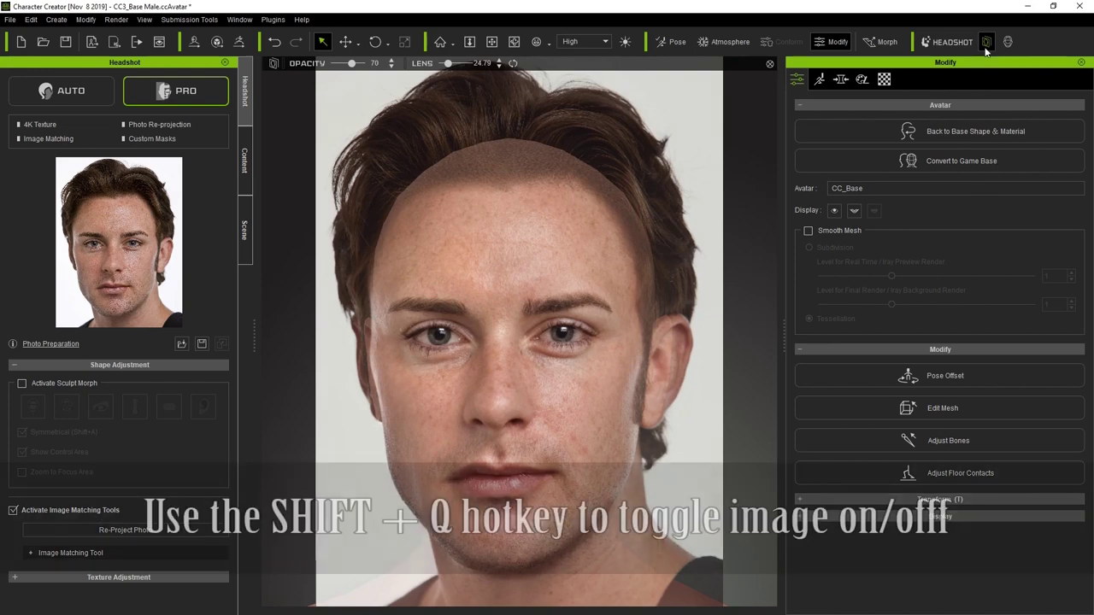
click(986, 50)
click(985, 50)
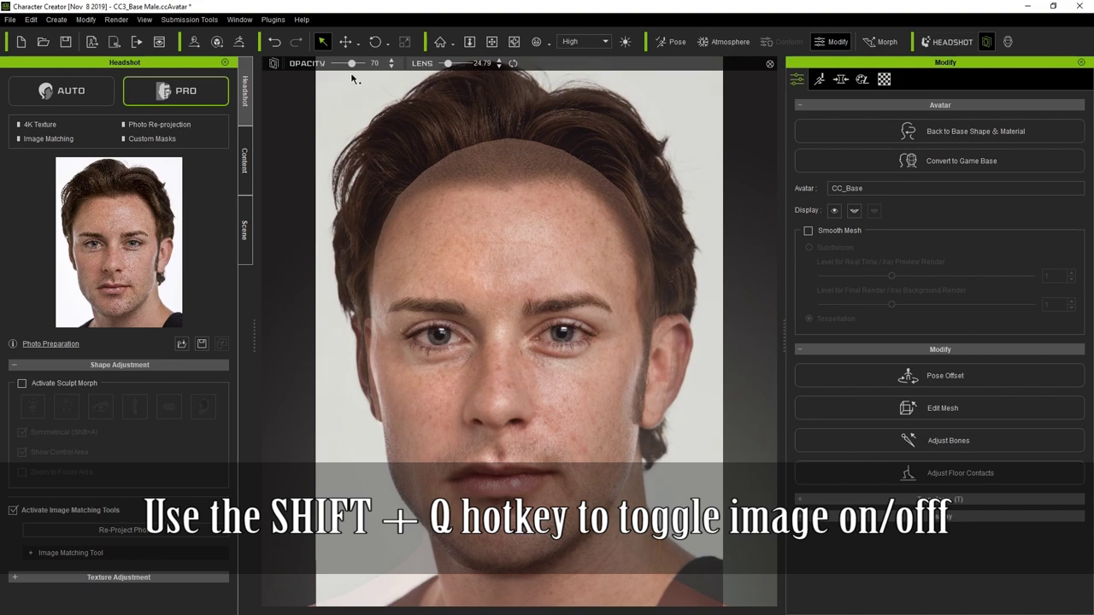
drag(351, 64, 341, 64)
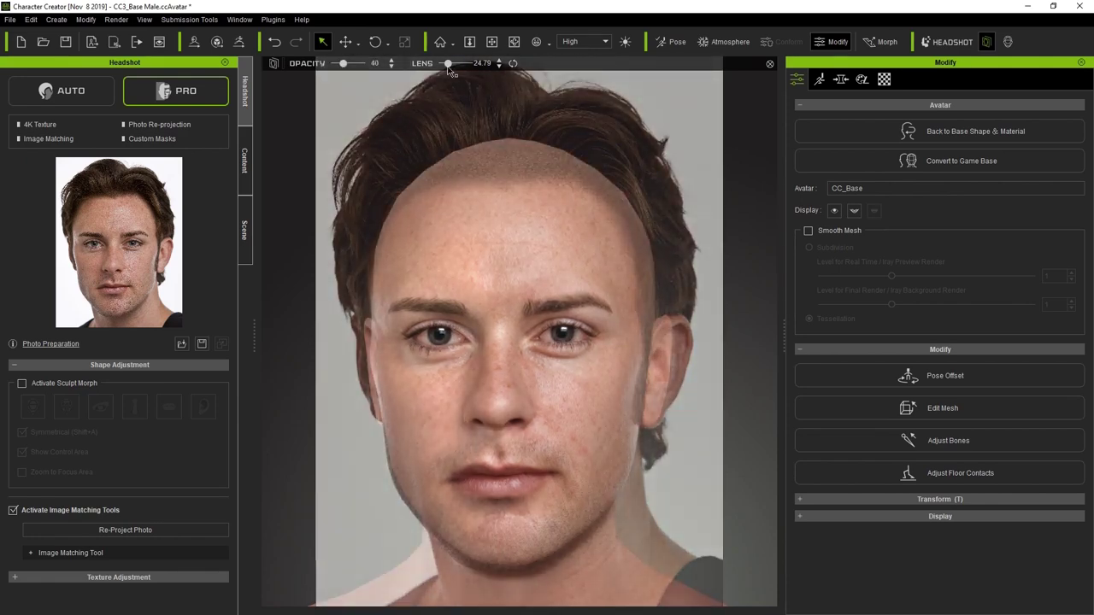
Try a camera lens of 12, reset it to the default, and set the lens to 15
drag(448, 68, 443, 64)
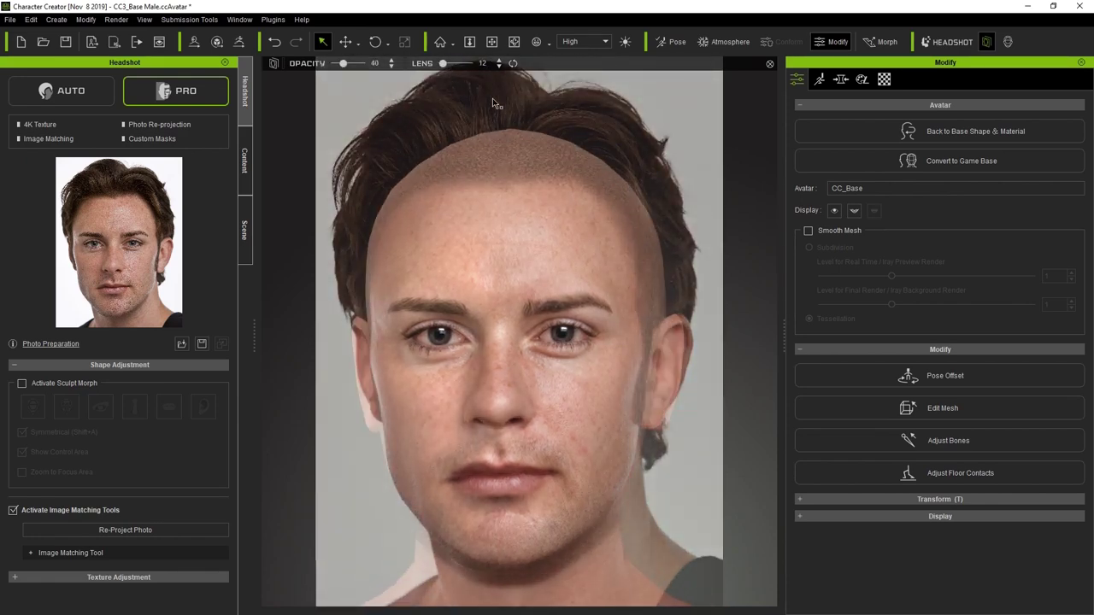
click(513, 65)
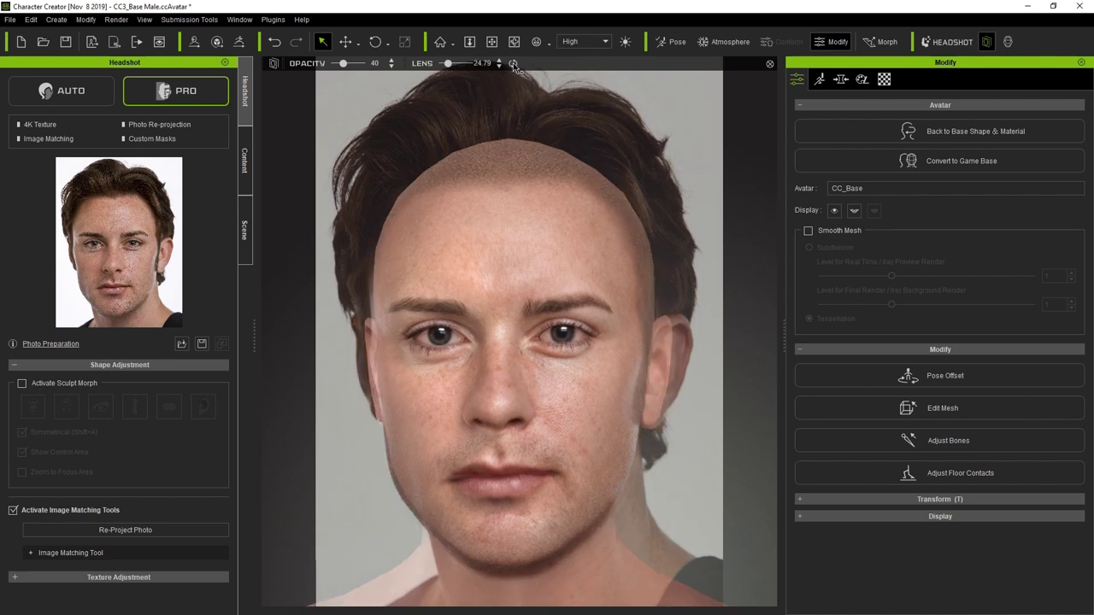
drag(448, 66, 444, 66)
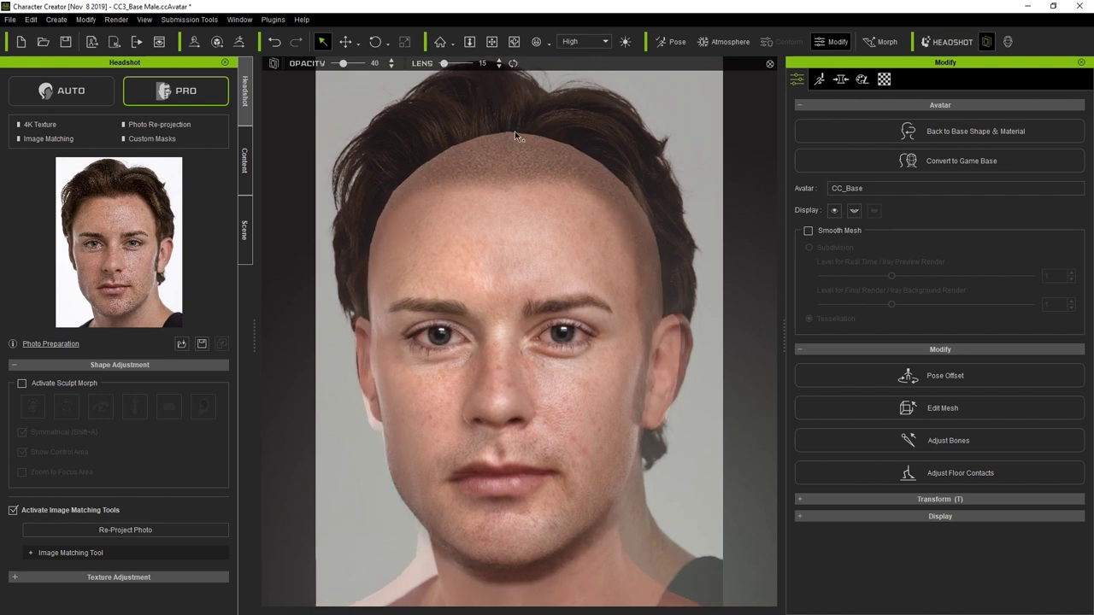
Raise the reference photo's contrast in the image matching settings and set its opacity to 44
click(192, 551)
drag(230, 477, 222, 609)
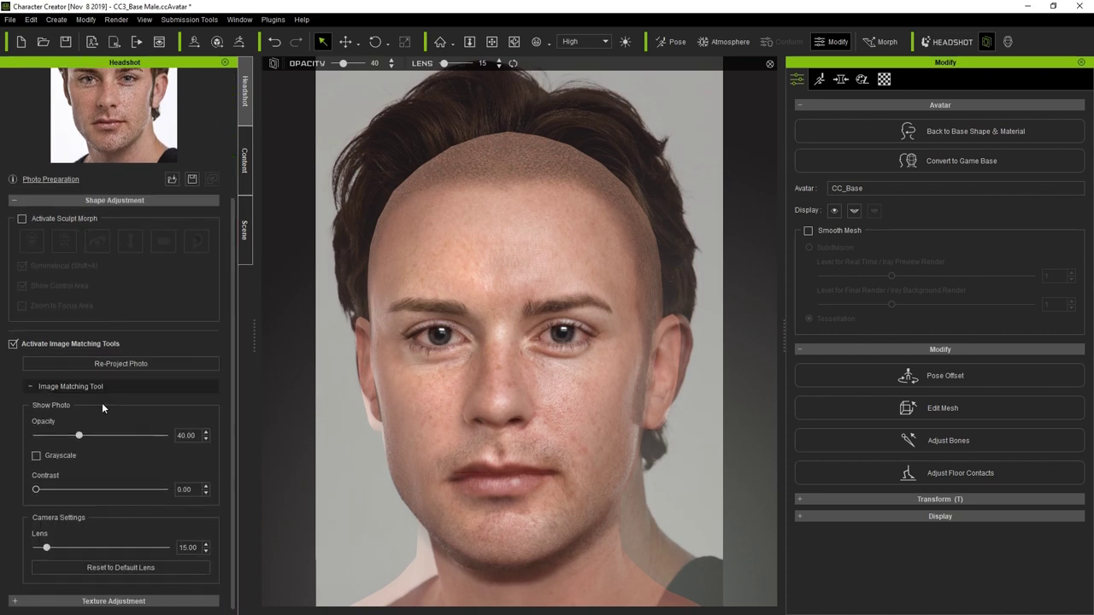
click(77, 438)
drag(36, 490, 171, 489)
drag(342, 64, 372, 66)
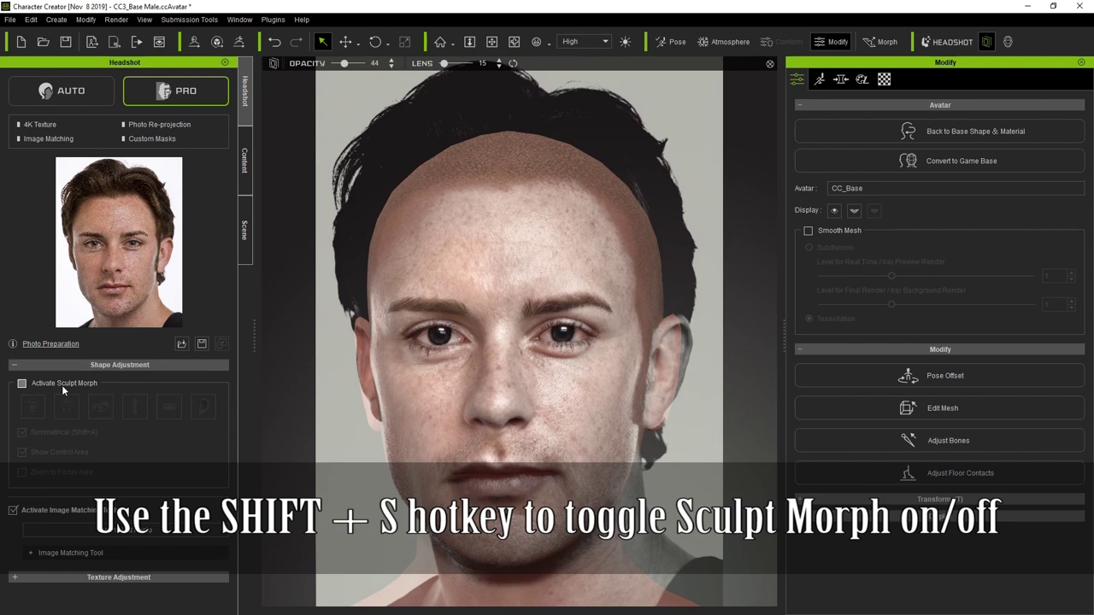
Activate Sculpt Morph for the head, toggling it off and on again and leaving it enabled
key(shift+s)
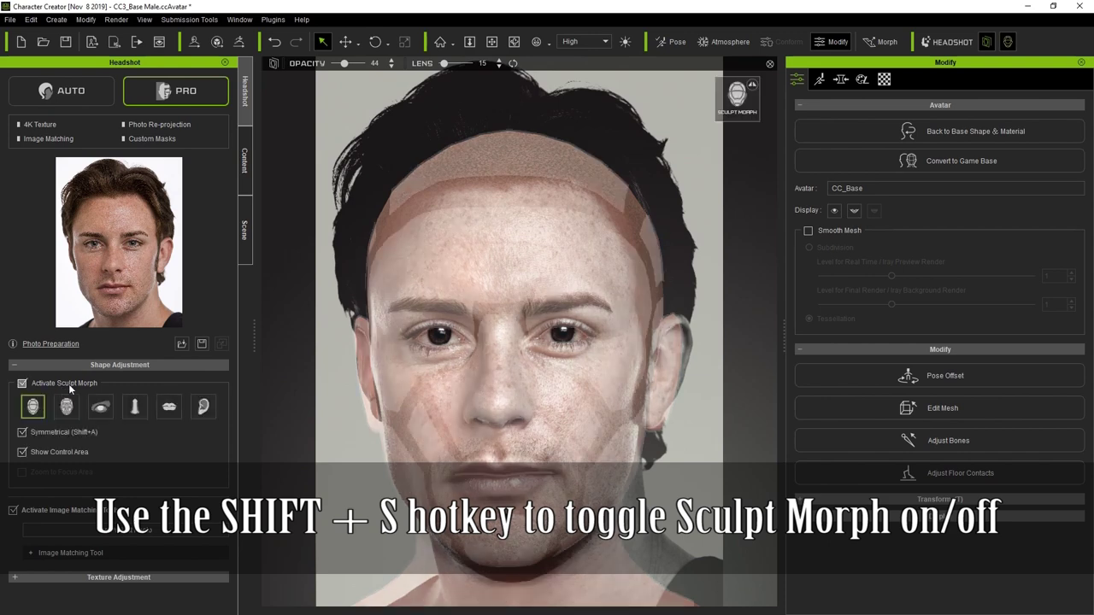
click(1008, 45)
click(1008, 45)
click(1008, 44)
click(1007, 44)
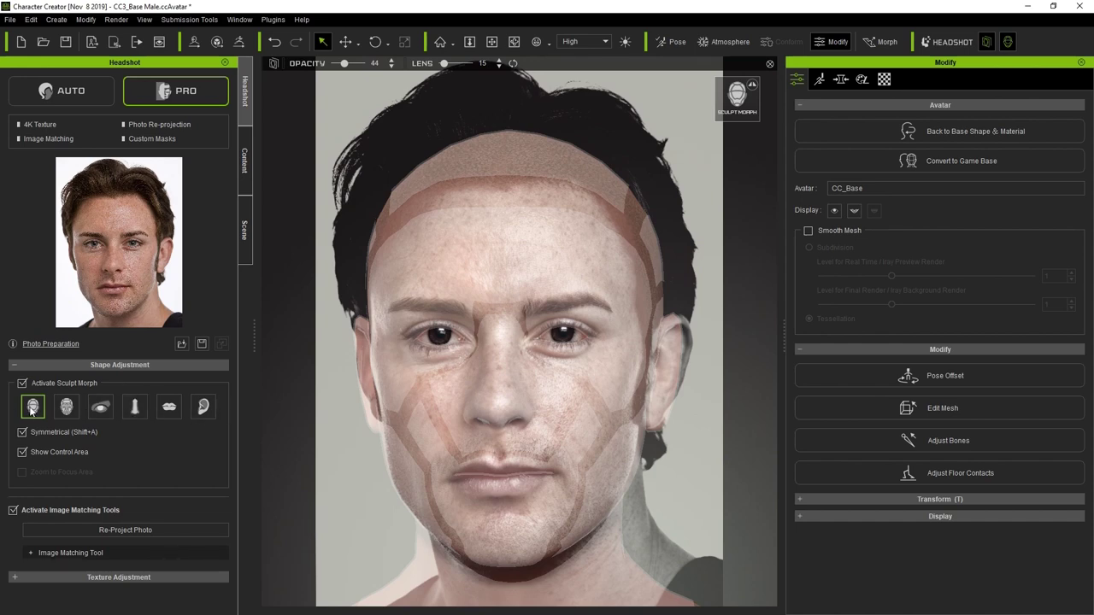
Look through the detailed face, eyes, nose, mouth and ear sculpt modes, and return to the basic face mode
click(67, 407)
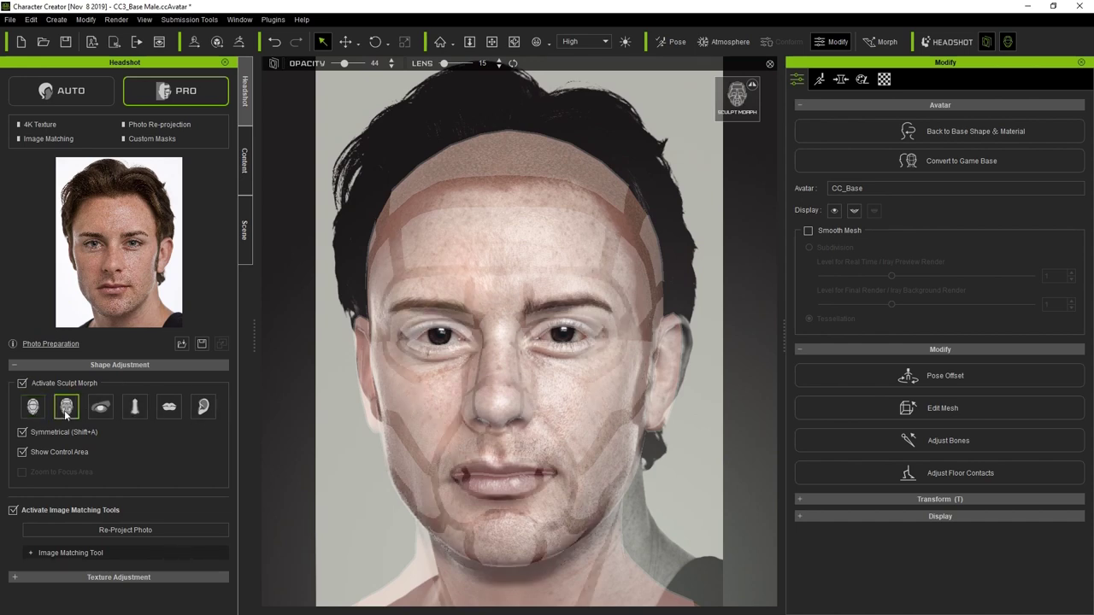
click(99, 413)
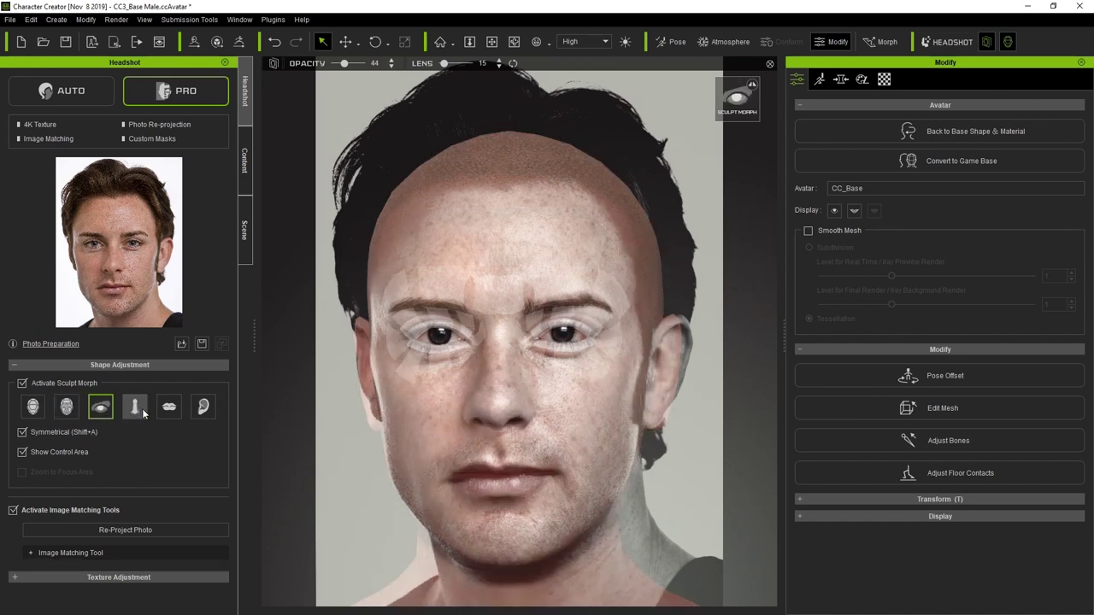
click(134, 408)
click(168, 408)
click(203, 408)
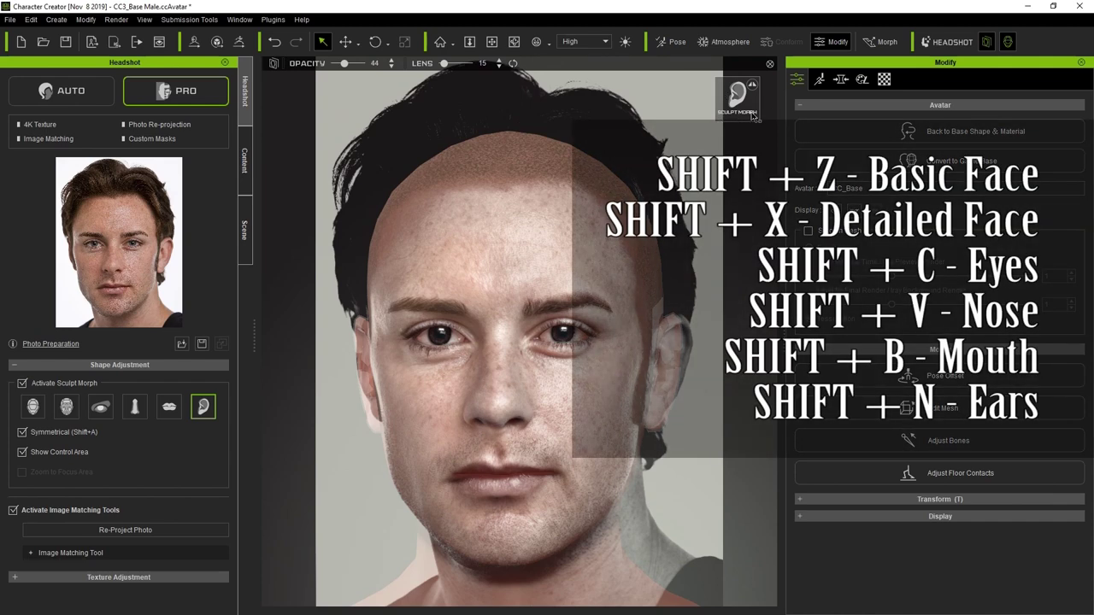
click(66, 408)
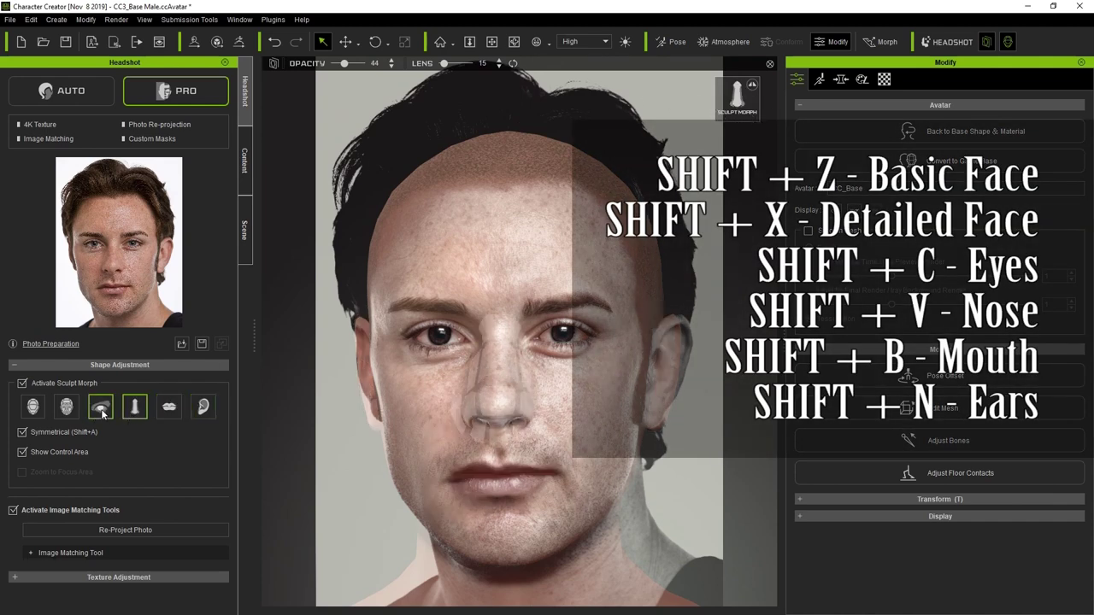
key(shift+z)
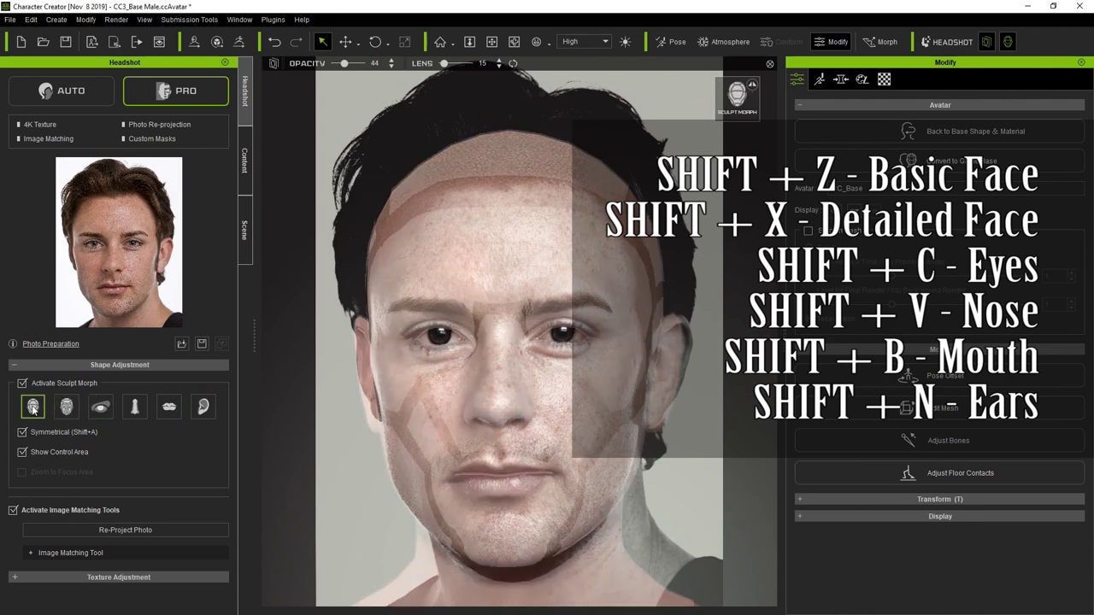
Sculpt the skull against the photo to a height of 81, slightly narrowing the sides of the head
drag(516, 163, 522, 103)
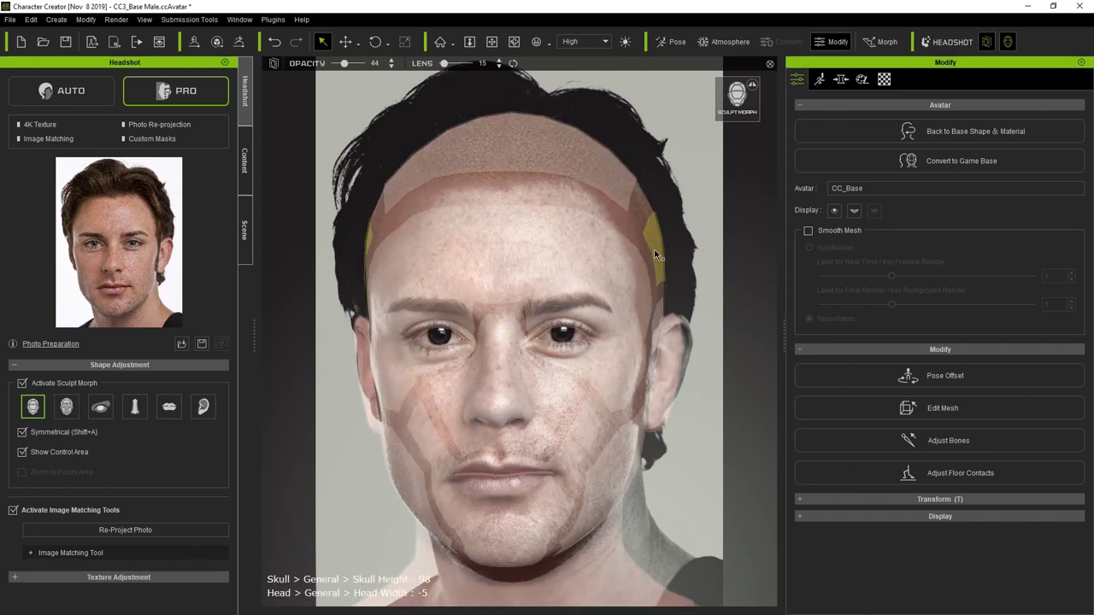
drag(657, 255, 652, 256)
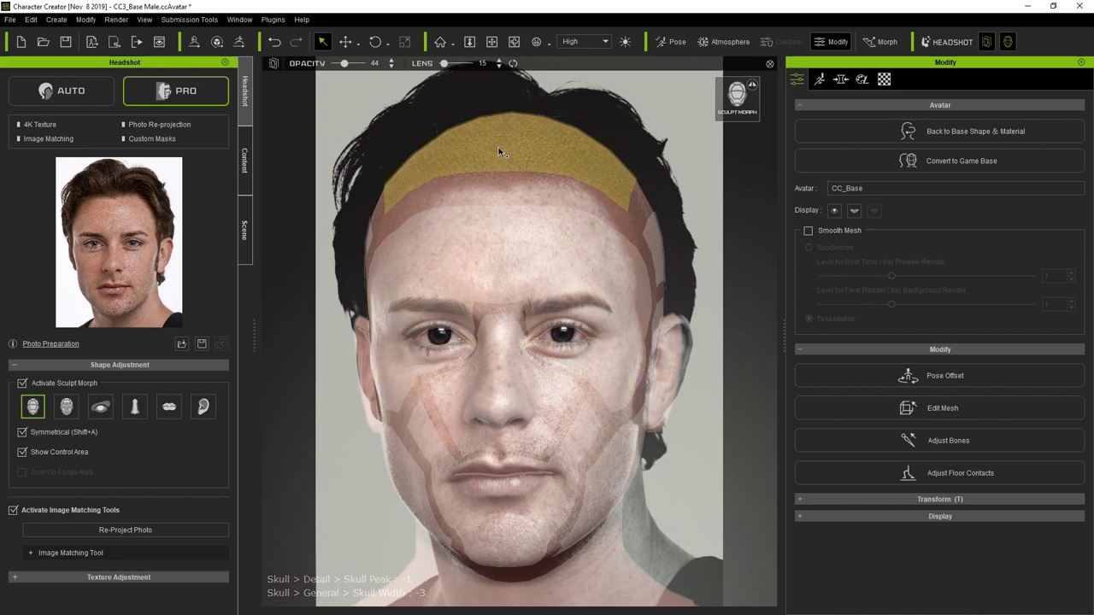
drag(501, 139, 511, 119)
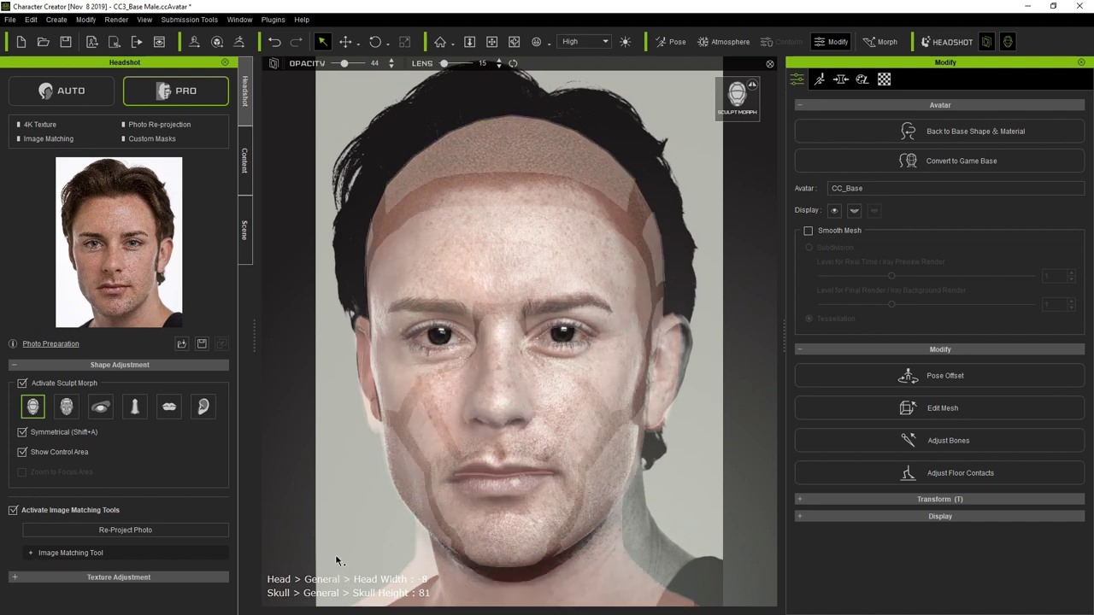
Show the morph sliders and sculpt the skull to height 86 and width 25, and the ears to scale 2
click(840, 79)
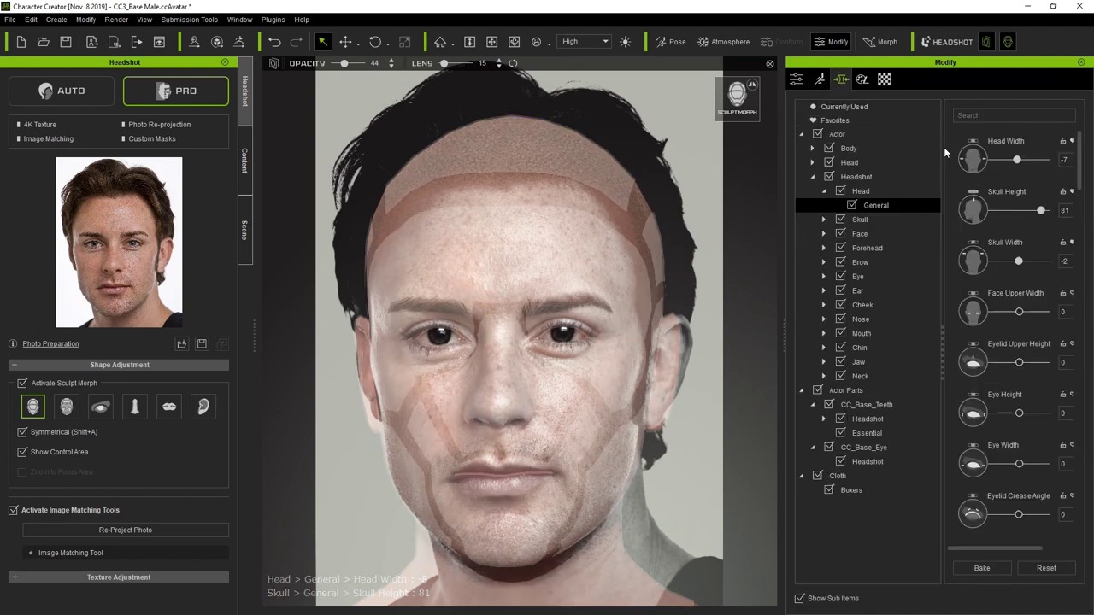
drag(941, 147, 903, 146)
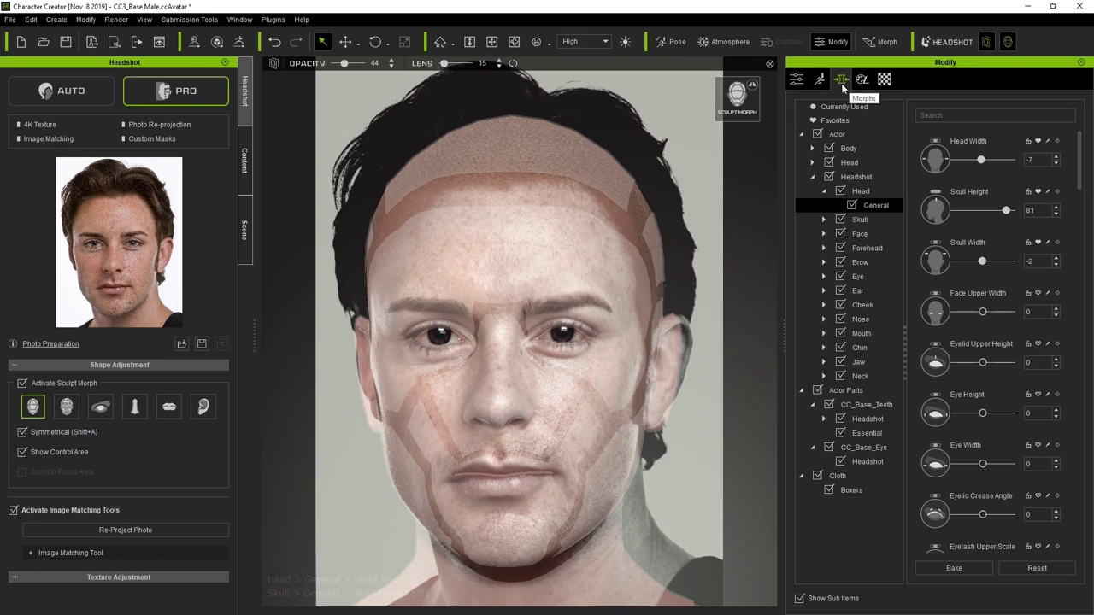
drag(511, 152, 517, 150)
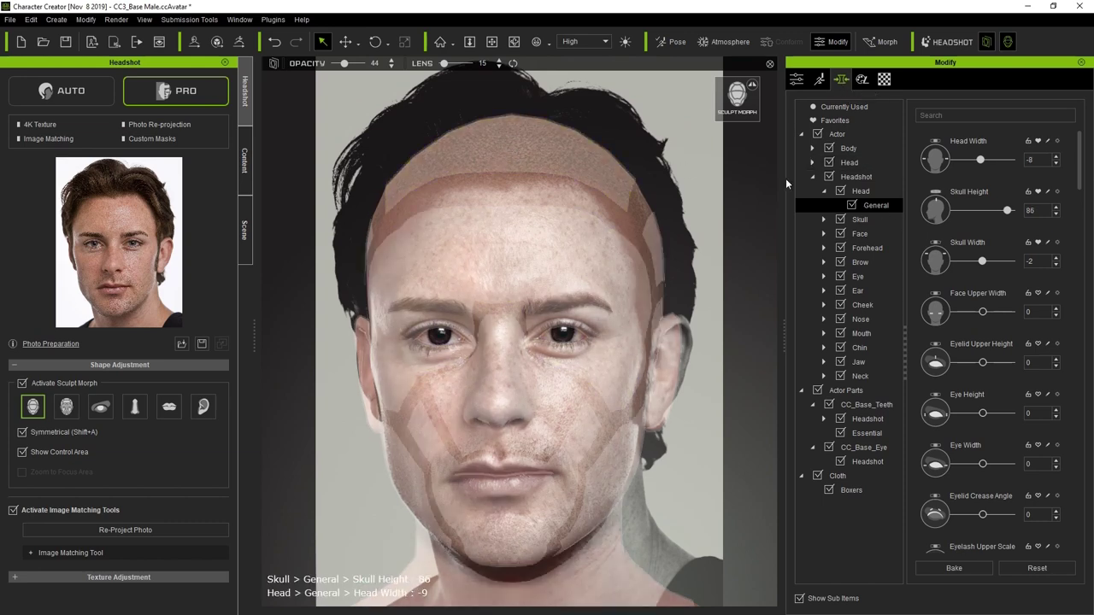
drag(651, 217, 825, 224)
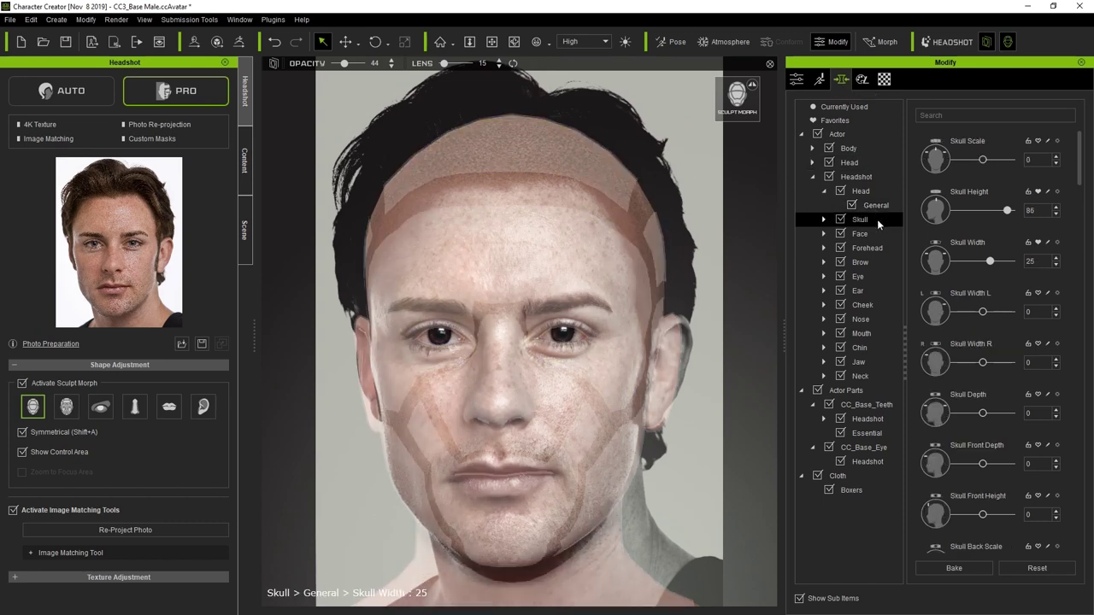
mouse_move(608, 191)
mouse_down()
mouse_move(653, 229)
mouse_move(655, 220)
mouse_up()
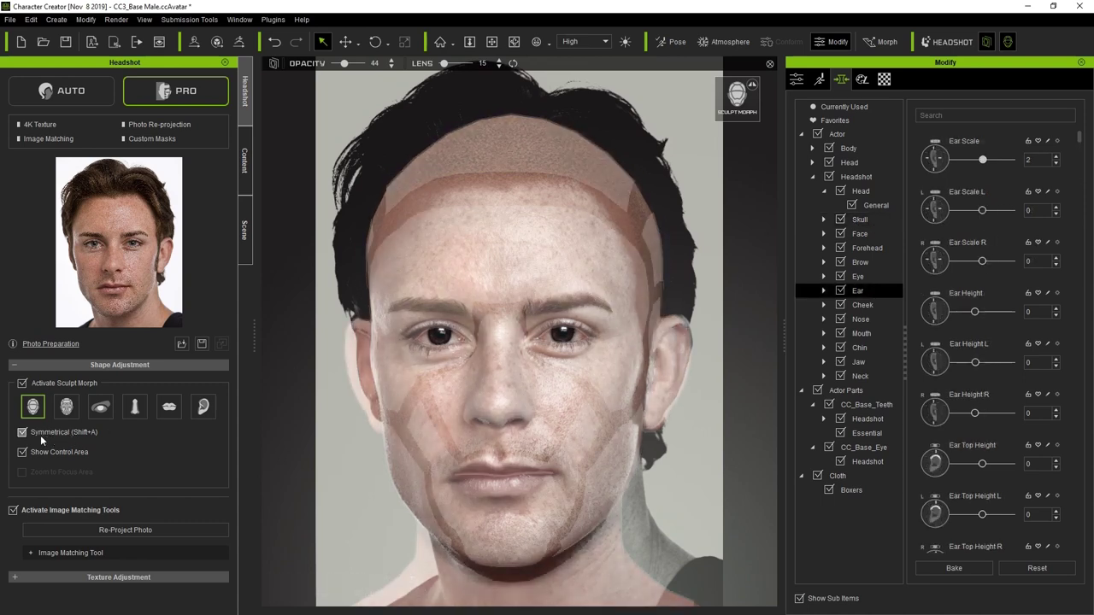
Turn off sculpting symmetry and match each ear to the photo separately, with scale 8 for the left and 3 for the right
click(41, 438)
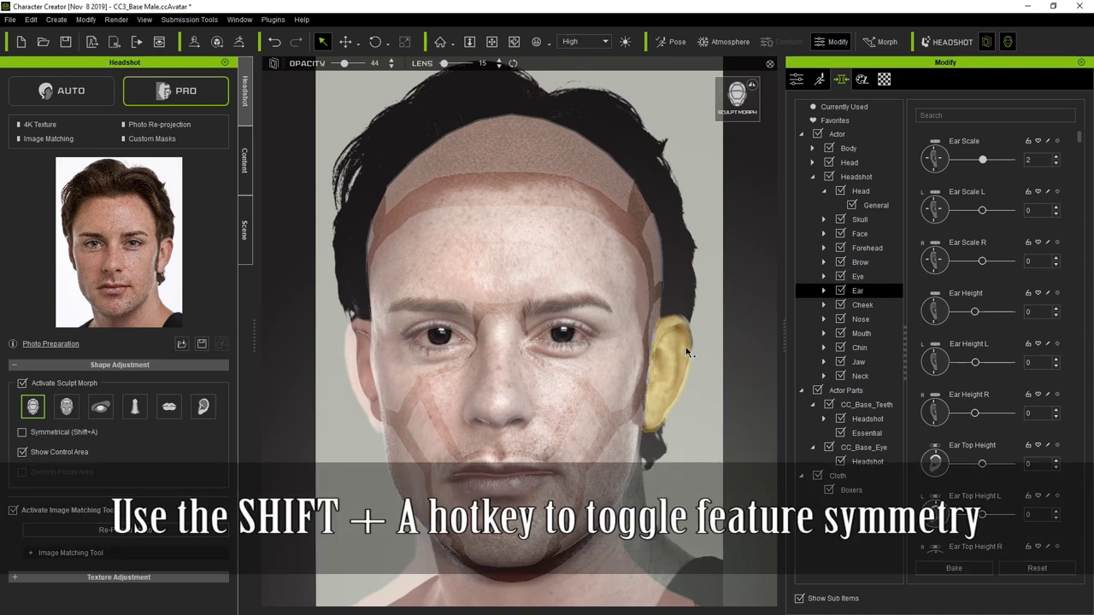
drag(685, 352, 692, 340)
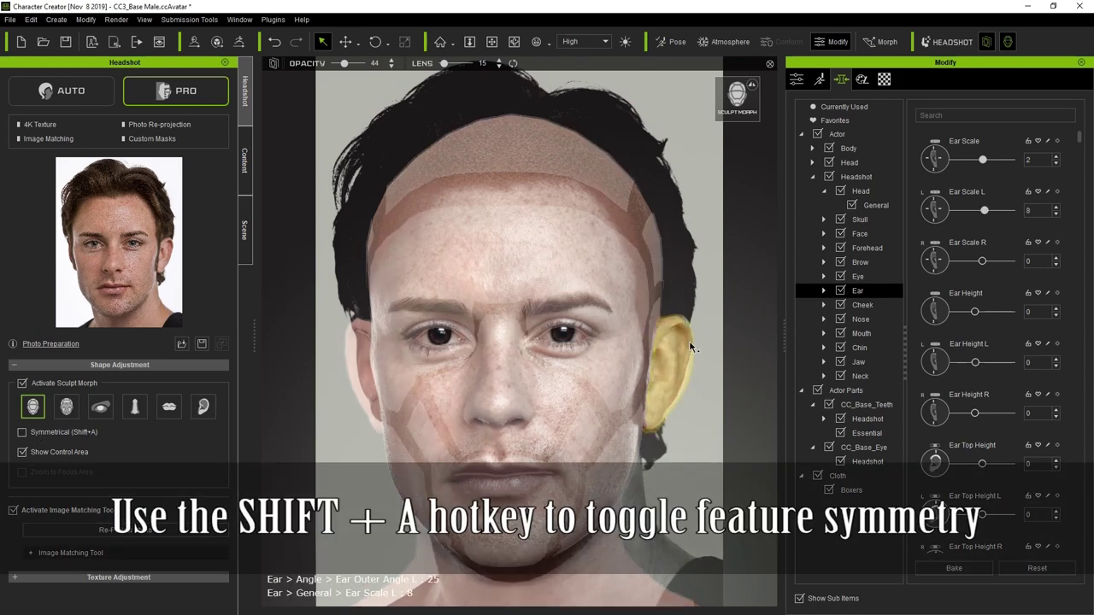
drag(361, 354, 395, 350)
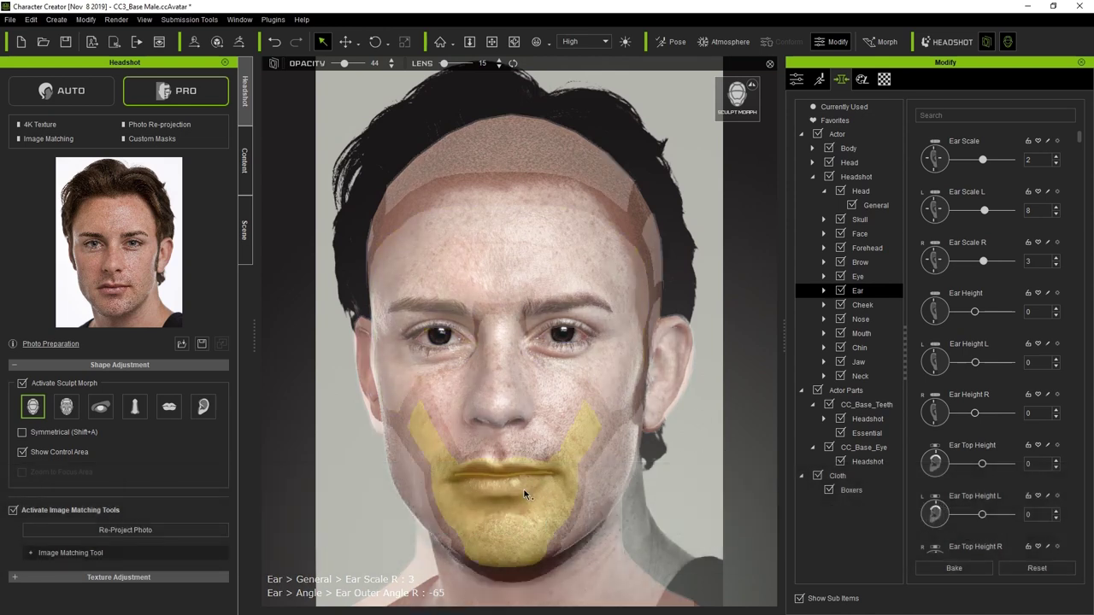
Turn symmetry back on and sculpt the jaw to match the photo, with height 64, width -16 and side height 41
click(81, 436)
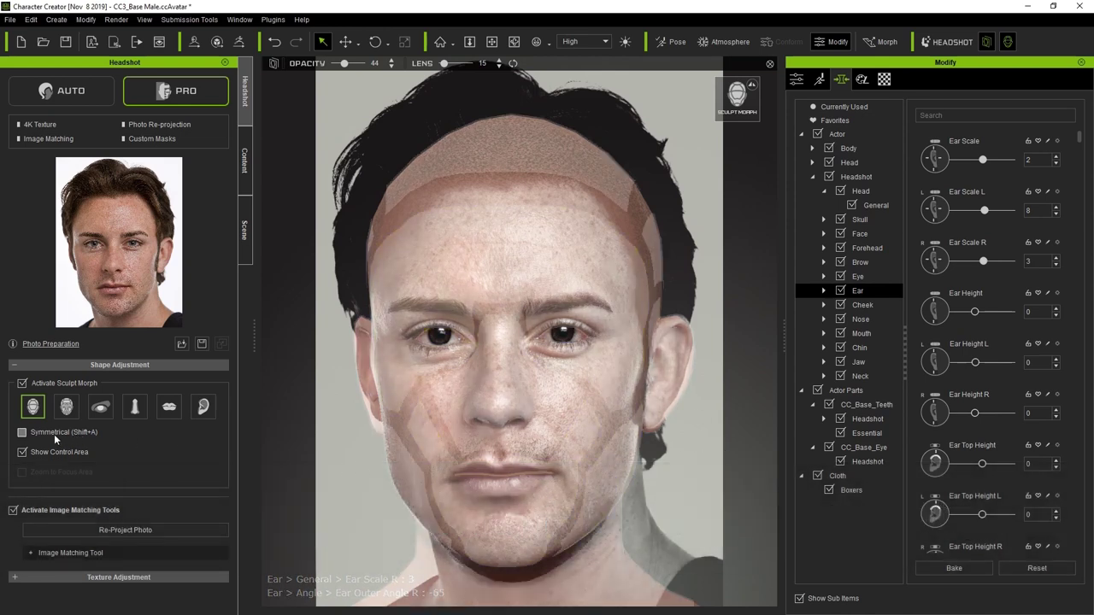
key(shift+a)
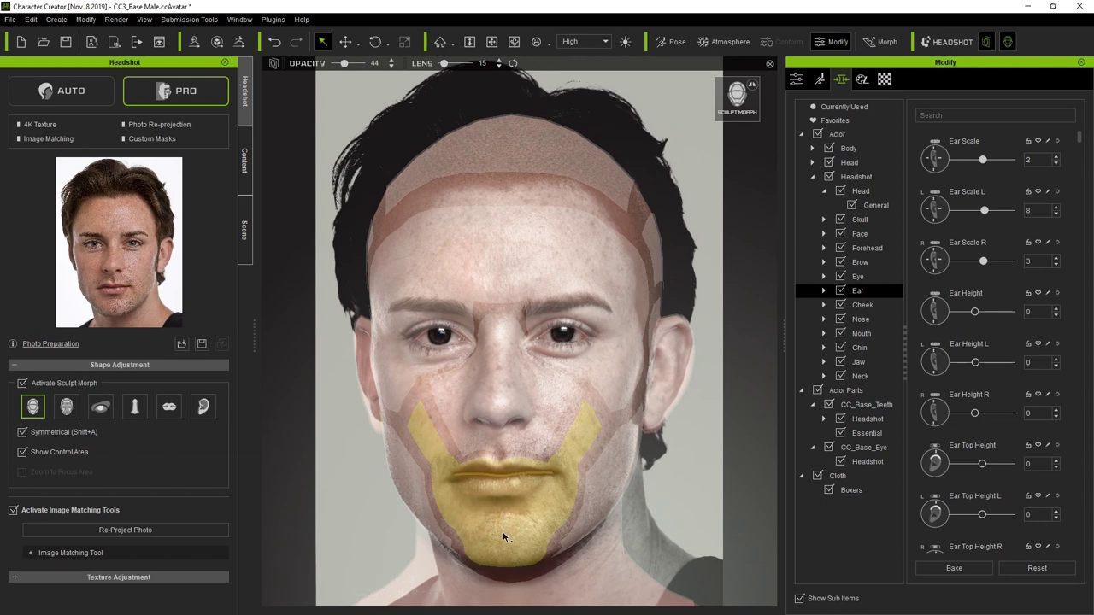
mouse_move(503, 534)
mouse_down()
mouse_move(498, 576)
mouse_move(494, 552)
mouse_move(495, 561)
mouse_up()
drag(445, 518, 422, 479)
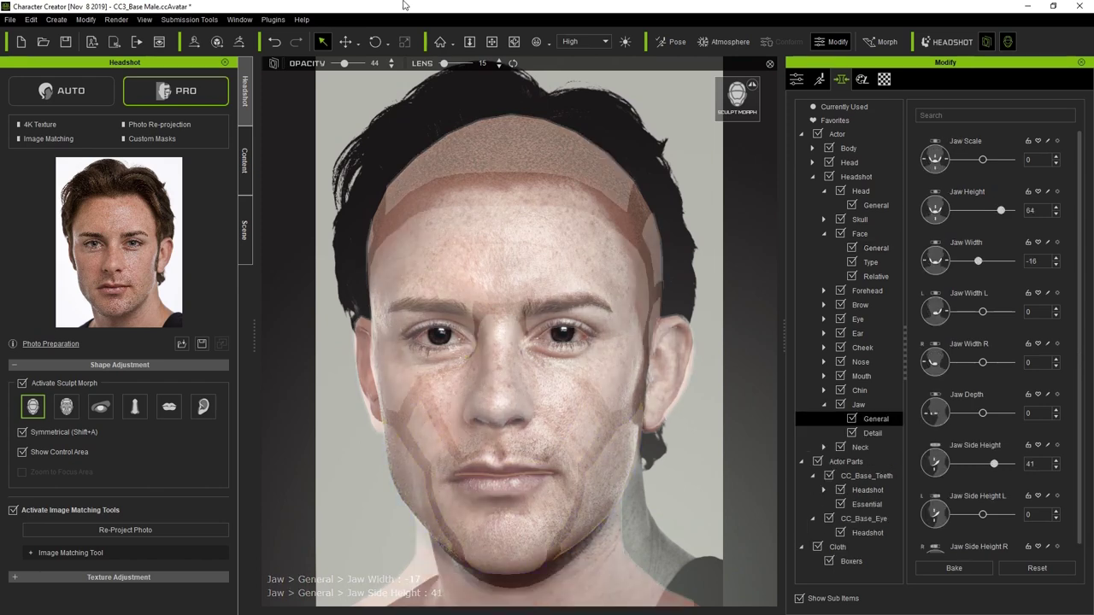
Adjust the reference photo's opacity, turn off the image matching tools, and hide the sculpt control areas
drag(344, 63, 368, 69)
key(shift+i)
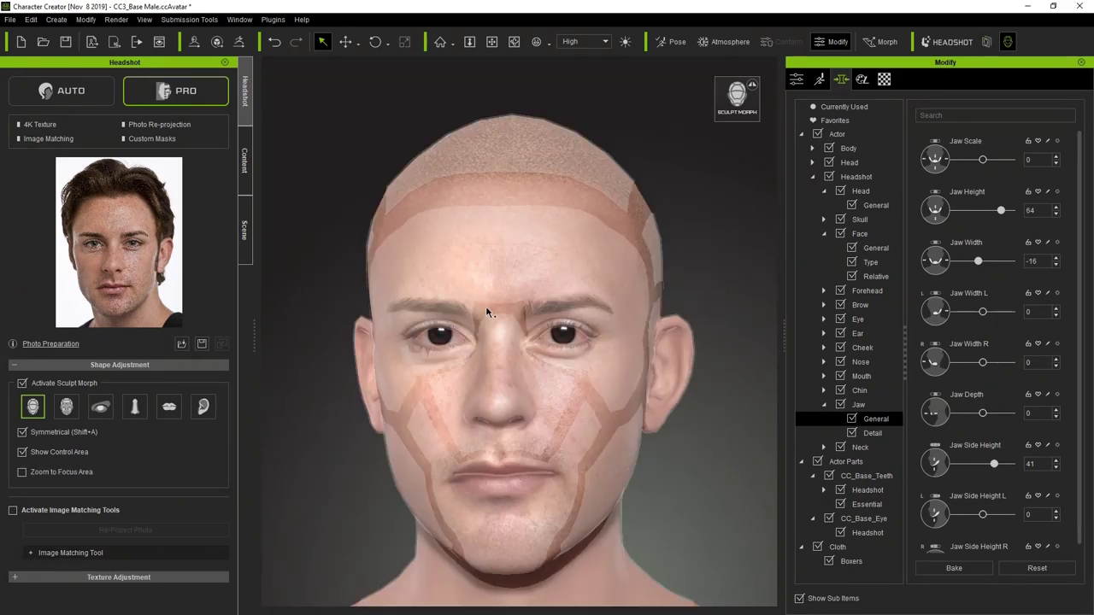
click(34, 453)
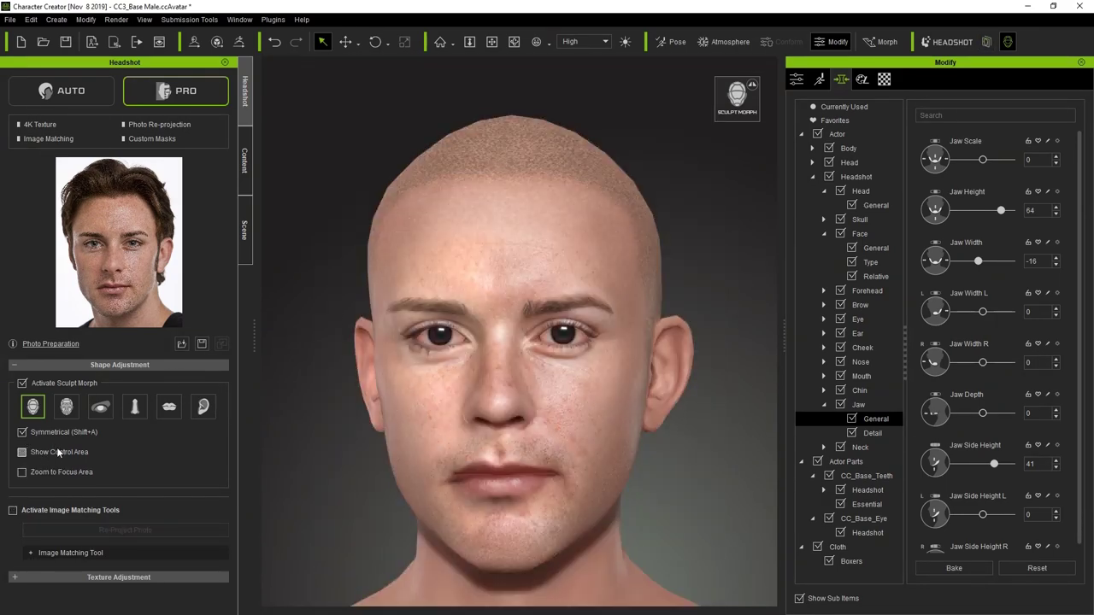
Toggle the reference photo overlay on and off to compare the sculpted head with the photo
key(shift+i)
key(shift+i)
key(shift+i)
key(shift+i)
key(shift+i)
key(shift+i)
key(shift+i)
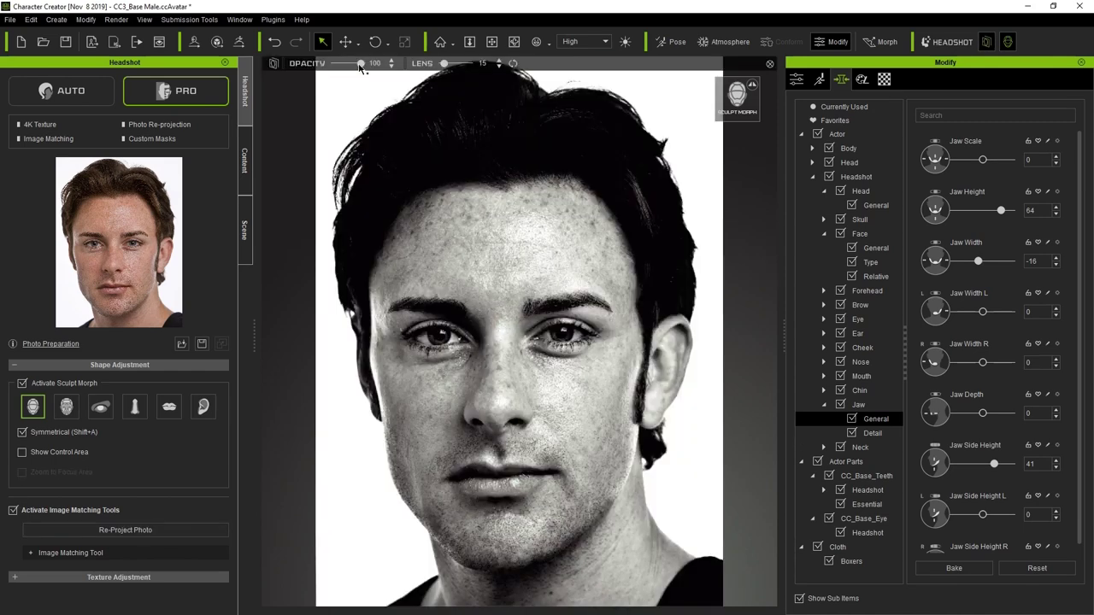
Switch Sculpt Morph to the detailed face areas, show the control areas, and set the photo overlay's opacity to 98
drag(361, 64, 352, 64)
click(74, 412)
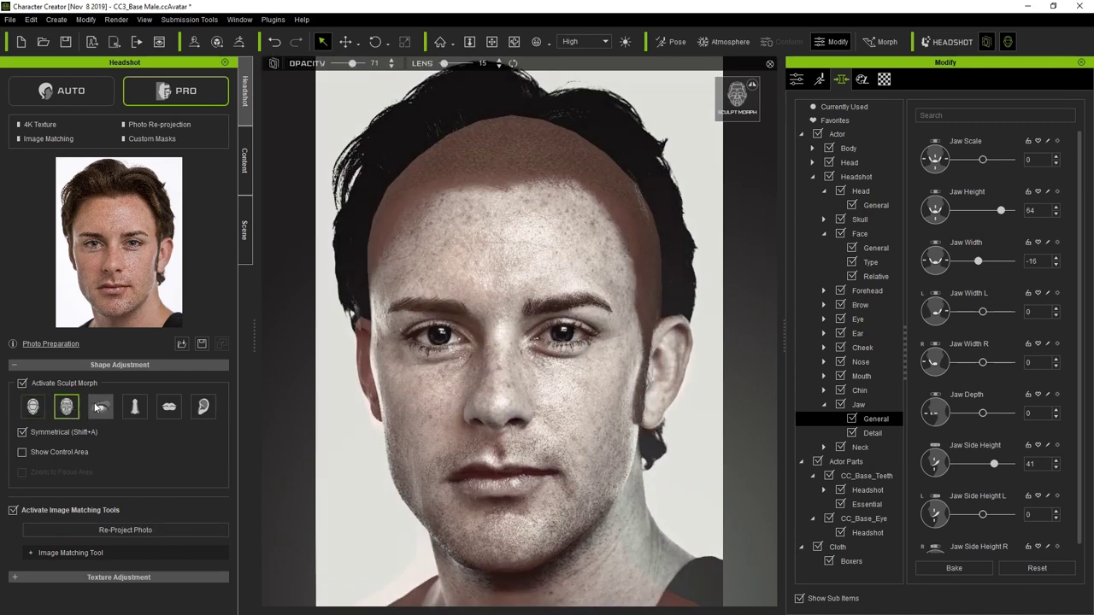
click(82, 455)
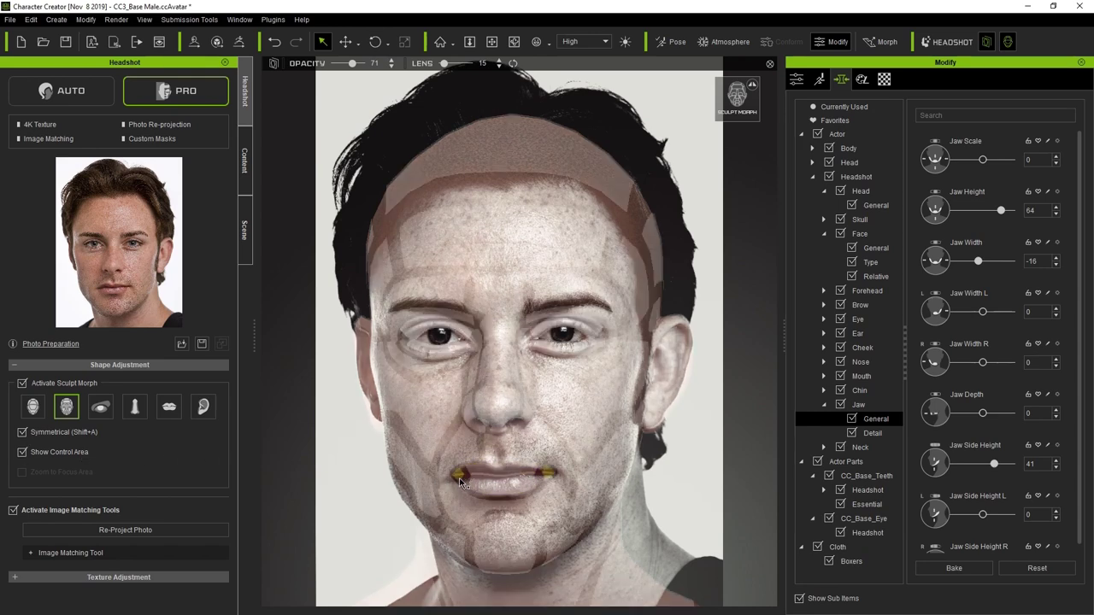
click(356, 68)
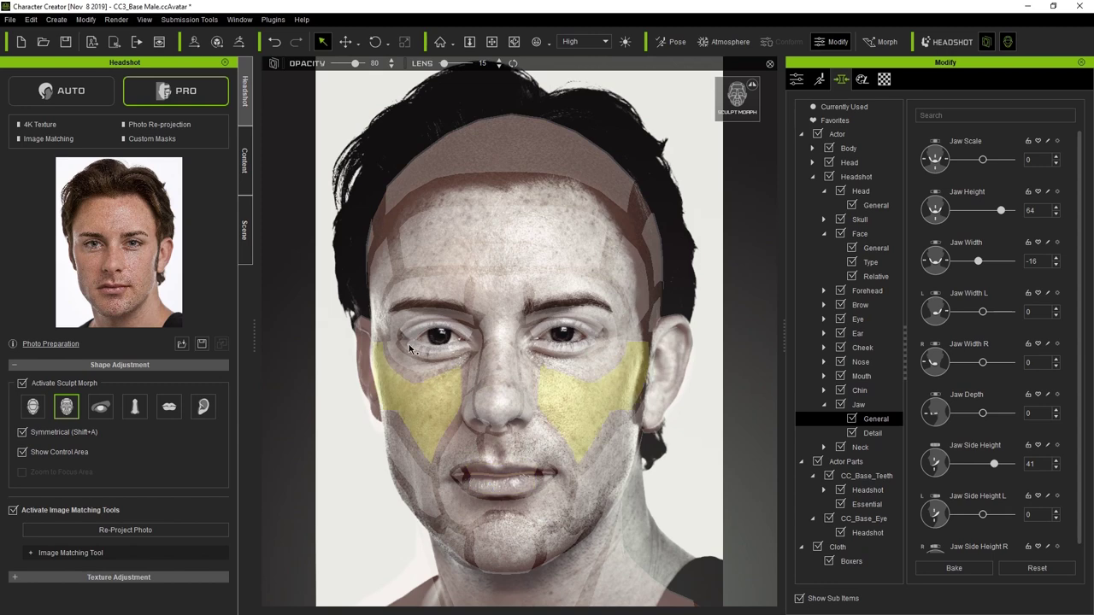
click(361, 69)
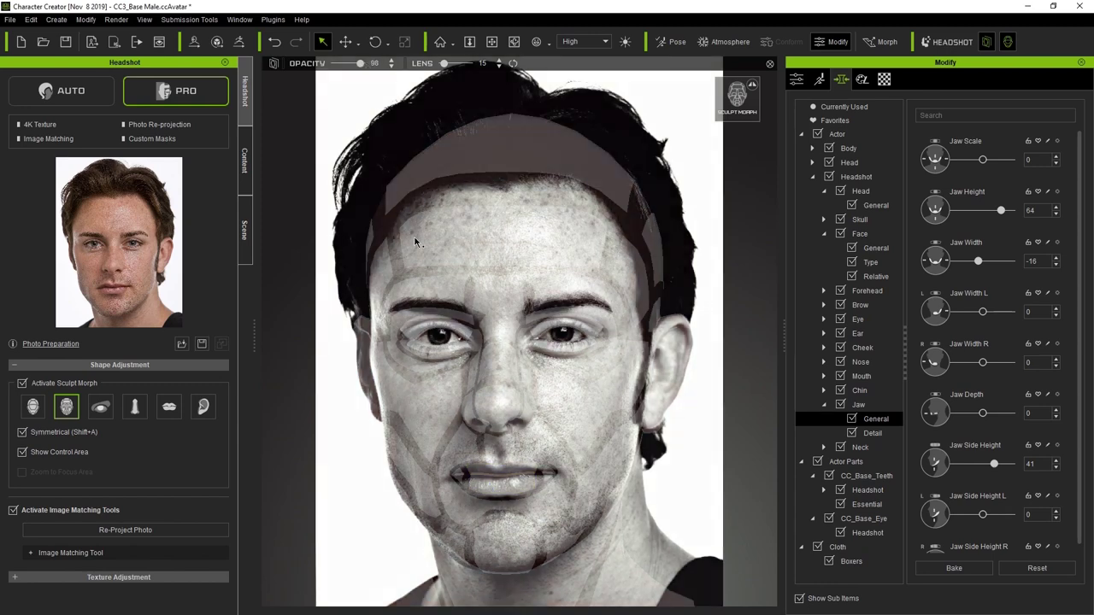
Sculpt the mouth corners to match the mouth line in the reference photo
click(455, 483)
mouse_move(455, 482)
mouse_down()
mouse_move(426, 516)
mouse_move(421, 497)
mouse_move(455, 476)
mouse_up()
mouse_move(456, 488)
mouse_down()
mouse_move(466, 487)
mouse_move(418, 463)
mouse_up()
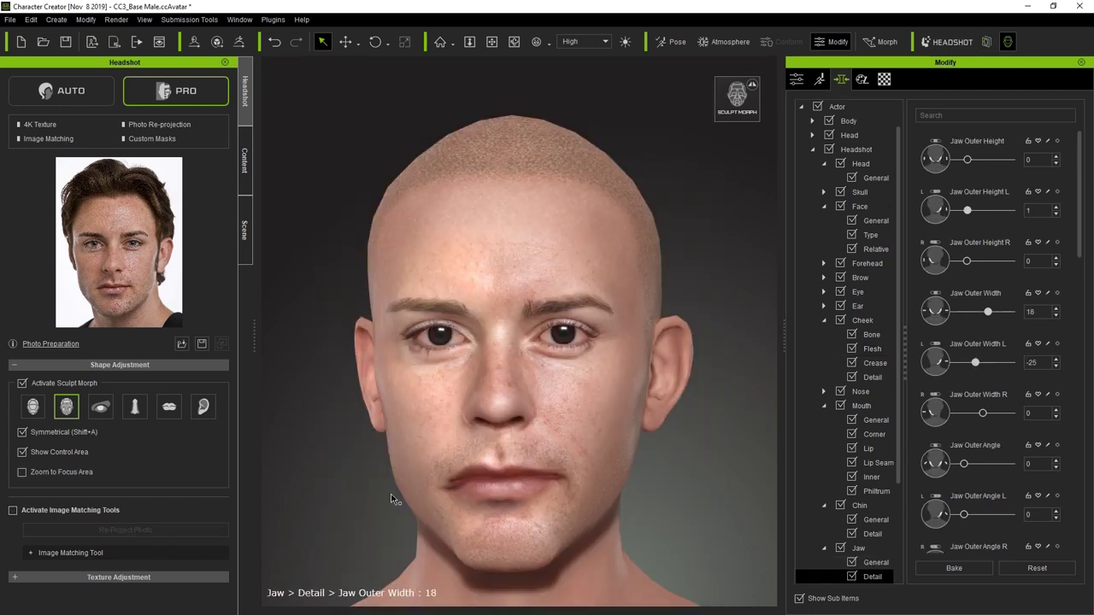
Sculpt the outer jaw symmetrically to width 67 and height -4, comparing it with the photo
mouse_move(390, 500)
mouse_down()
mouse_move(382, 495)
mouse_move(402, 497)
mouse_move(392, 488)
mouse_up()
key(Tab)
key(Tab)
key(x)
key(x)
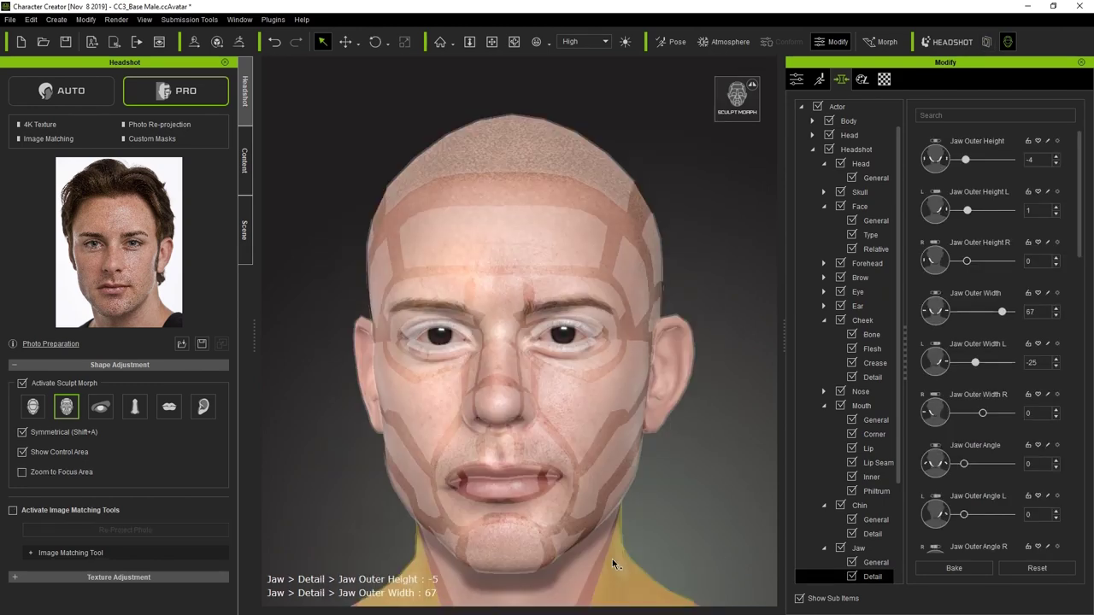
key(x)
key(x)
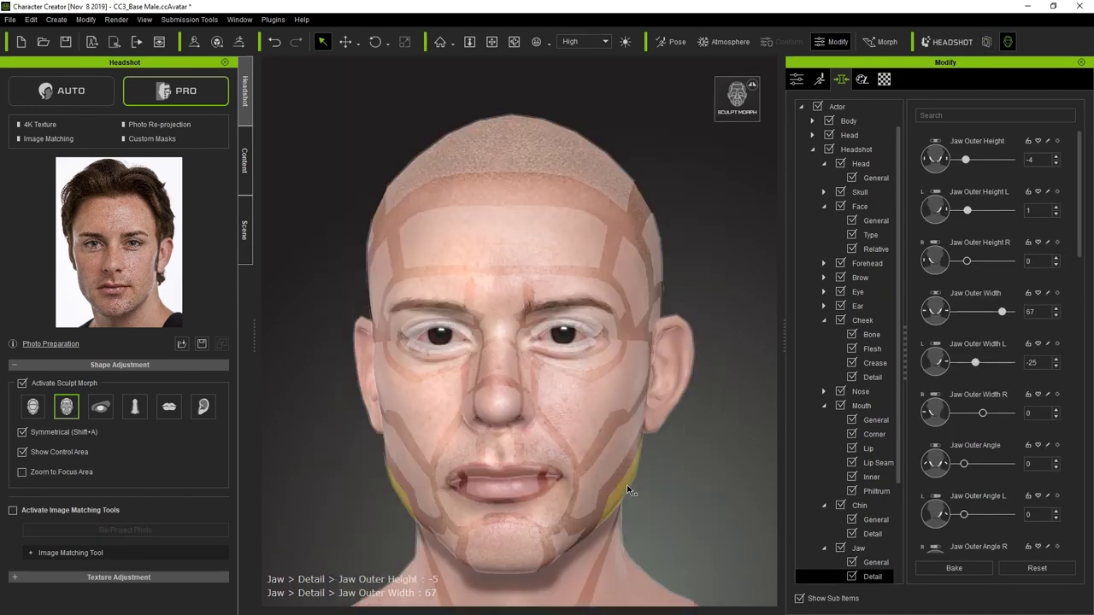
With symmetry off, sculpt the left outer jaw's width to -60 and check it against the photo
drag(628, 483, 612, 493)
key(x)
key(x)
key(x)
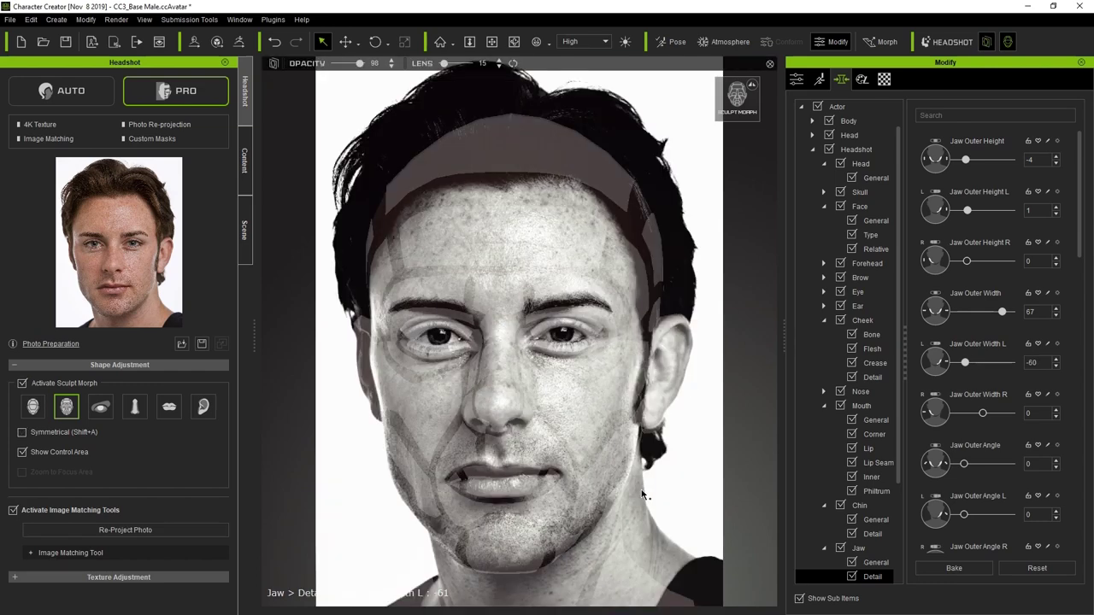
key(x)
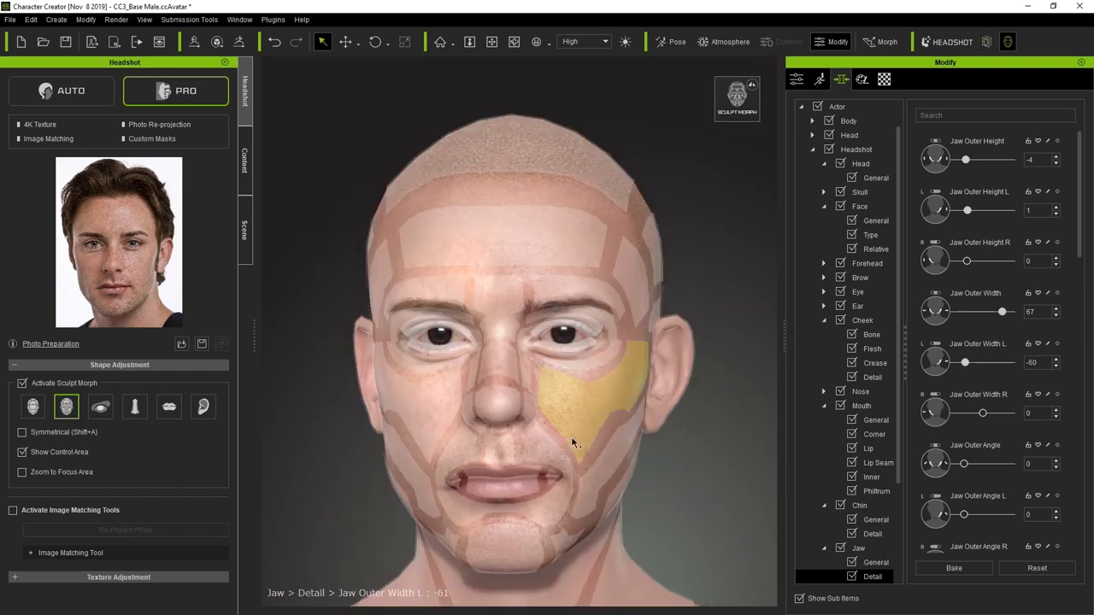
Turn sculpting symmetry back on and reshape both upper eyelids
key(shift+a)
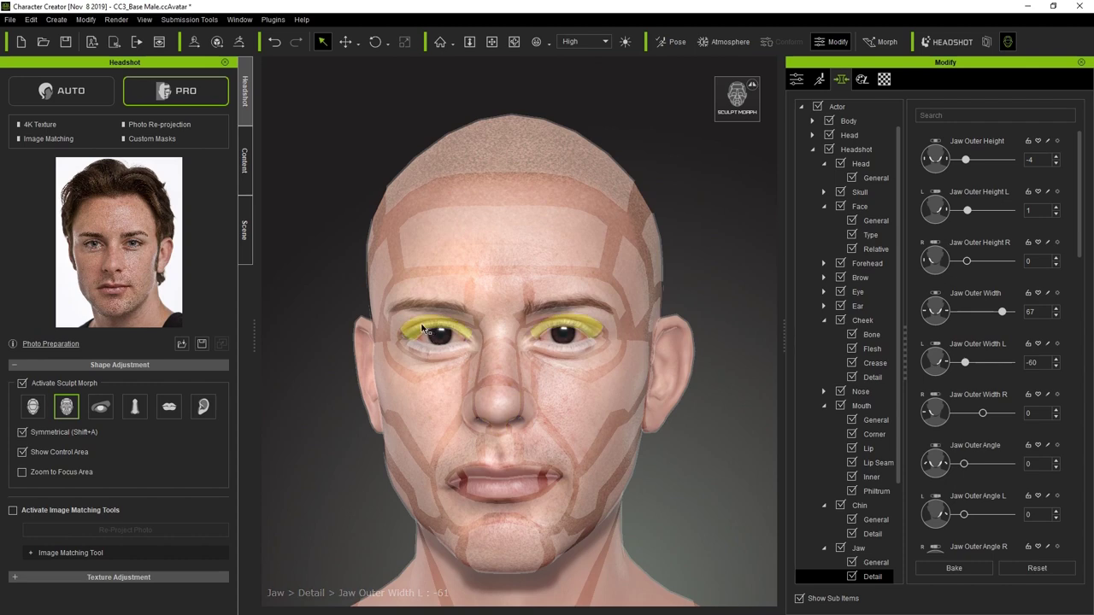
mouse_move(421, 330)
mouse_down()
mouse_move(424, 357)
mouse_move(442, 351)
mouse_up()
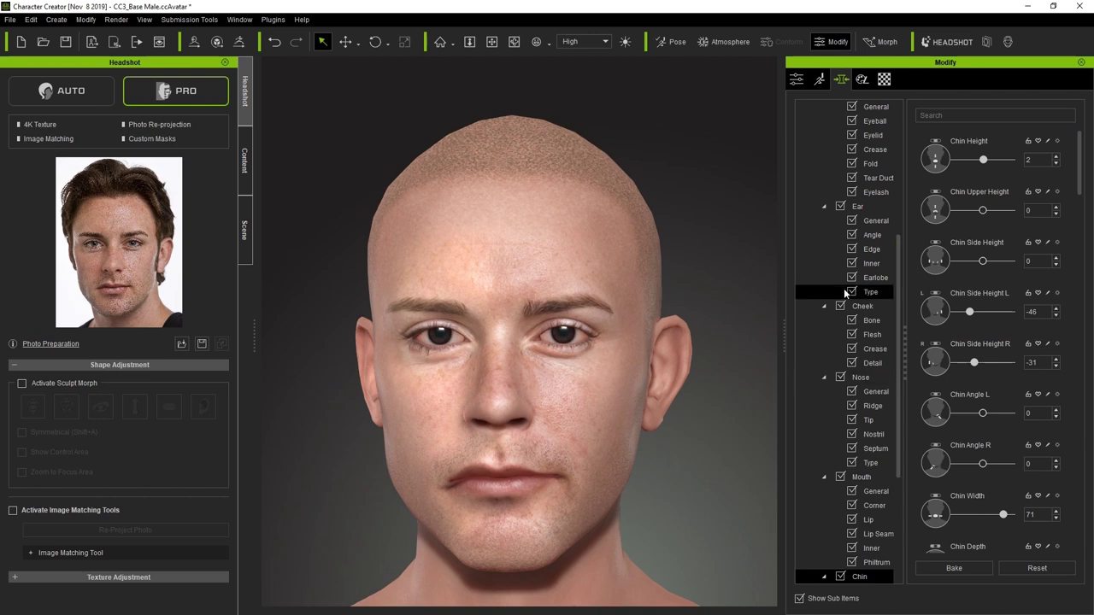
In the CC_Base_Eye Headshot morphs, set Eyeball Iris Scale to -27 with the photo overlay at 50 opacity, and increase Eyeball Rotate Down
drag(899, 320, 899, 414)
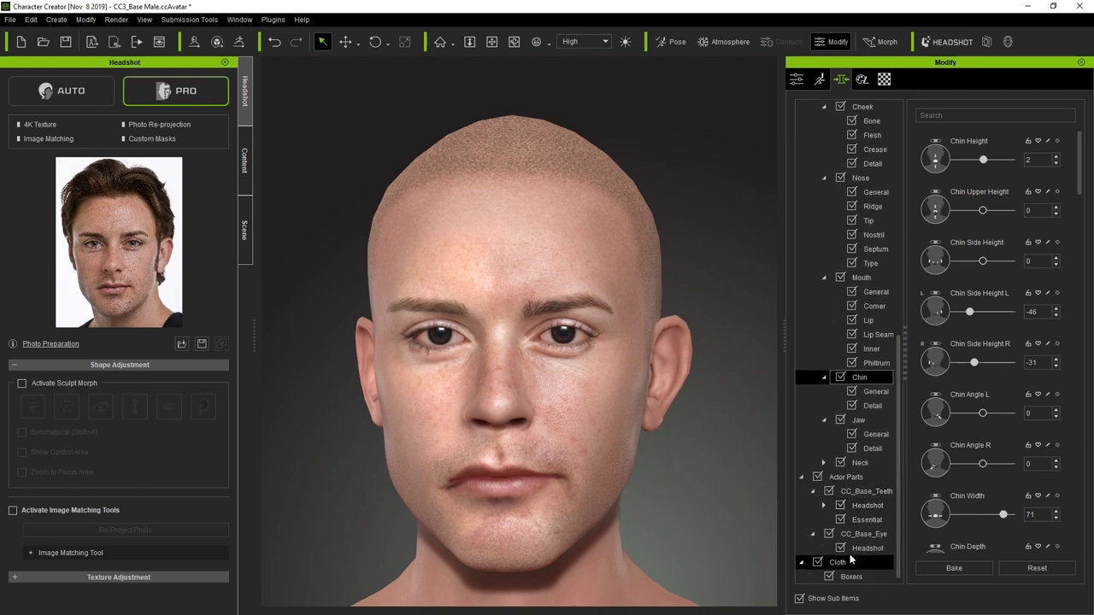
click(863, 492)
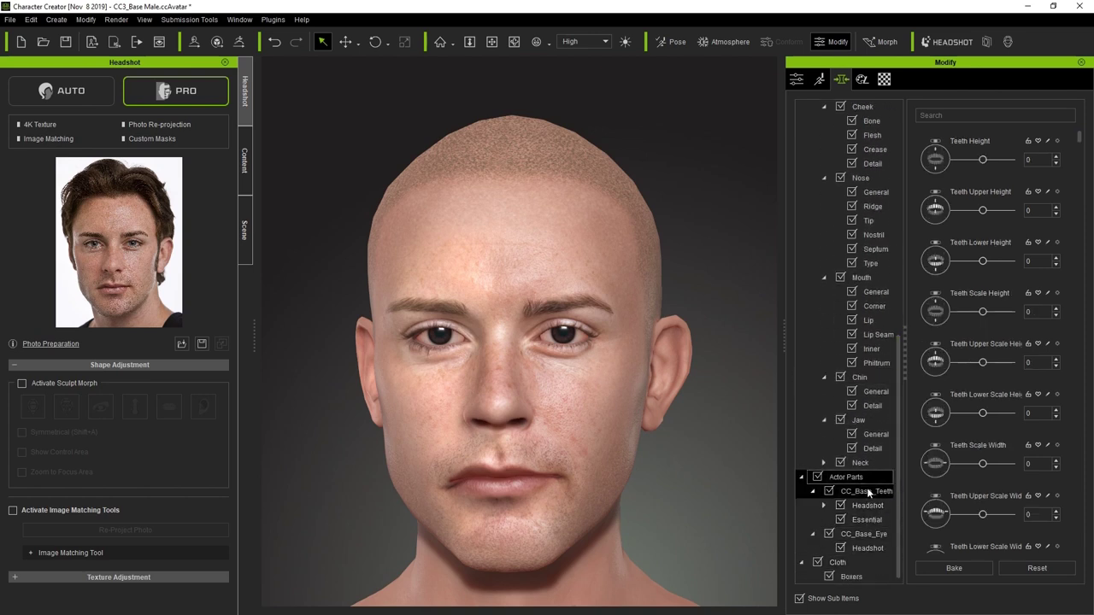
click(861, 561)
click(865, 535)
click(872, 547)
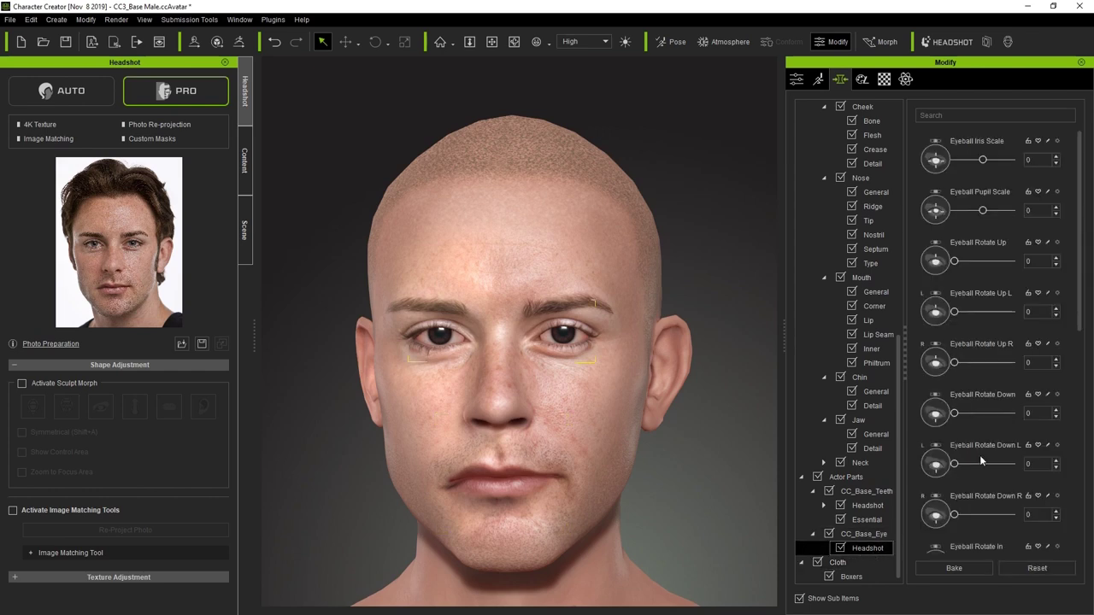
mouse_move(982, 161)
mouse_down()
mouse_move(973, 162)
mouse_move(983, 159)
mouse_up()
drag(341, 64, 347, 64)
mouse_move(984, 161)
mouse_down()
mouse_move(958, 161)
mouse_move(975, 161)
mouse_up()
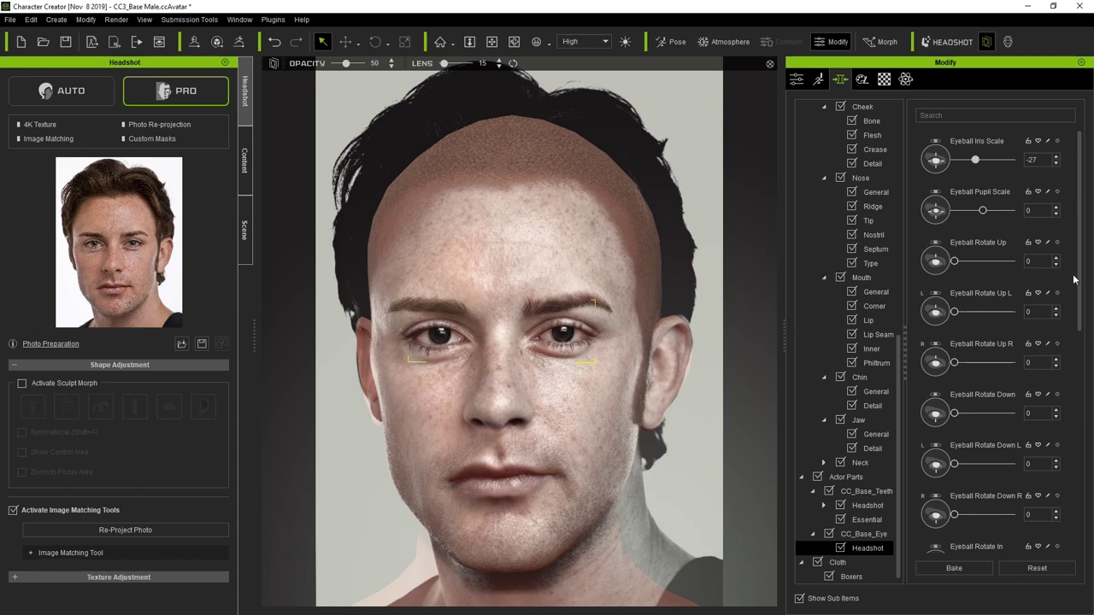
scroll(1074, 281, down, 1)
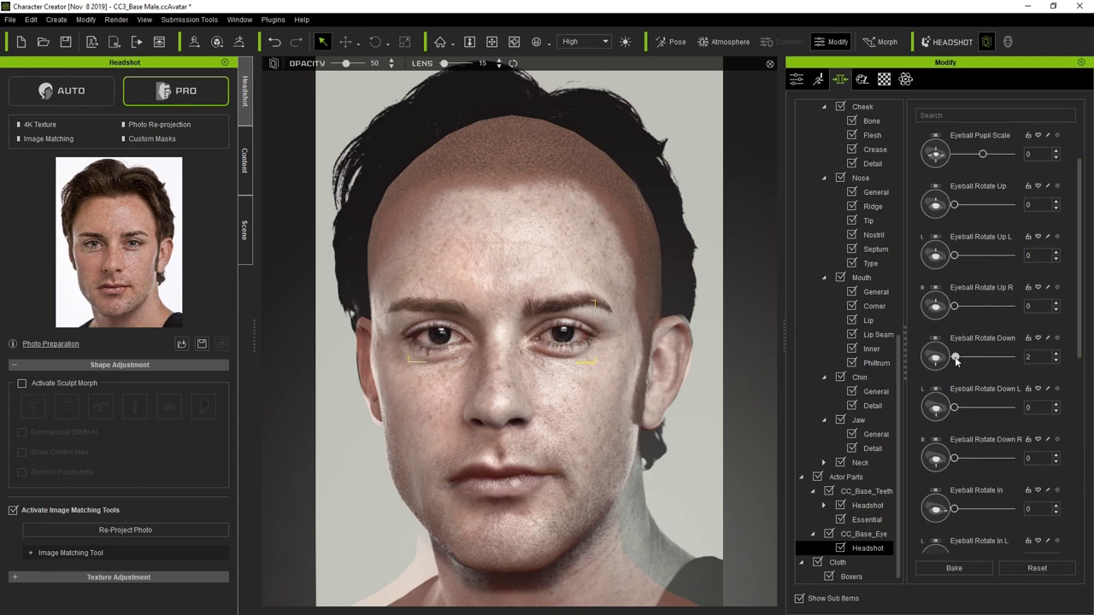
drag(957, 360, 972, 358)
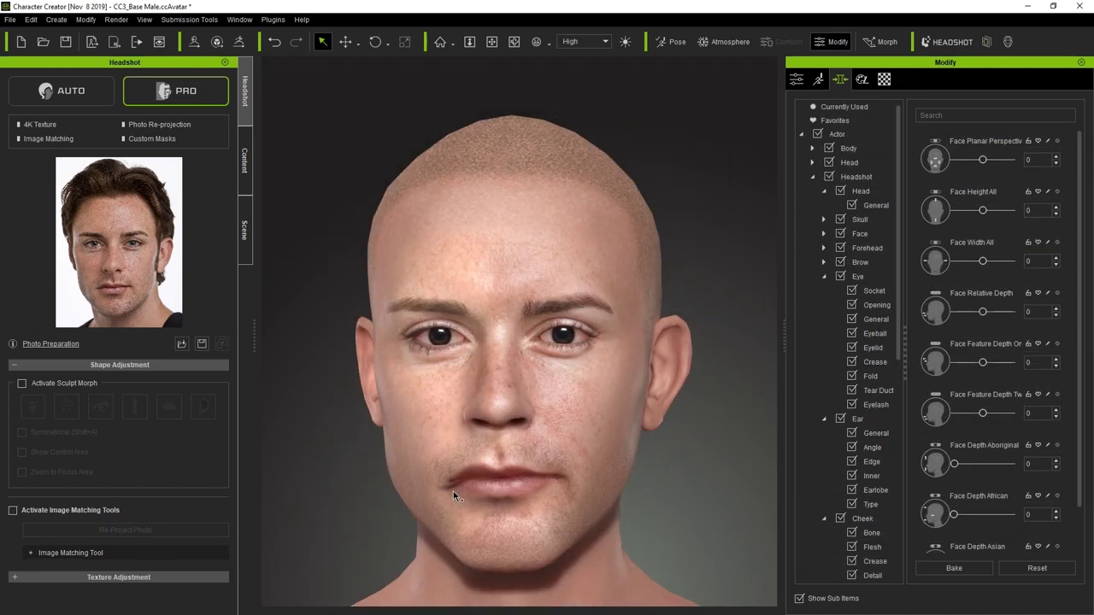
Compare the head with the photo, re-project the photo onto the adjusted head, and turn off the image matching tools
key(i)
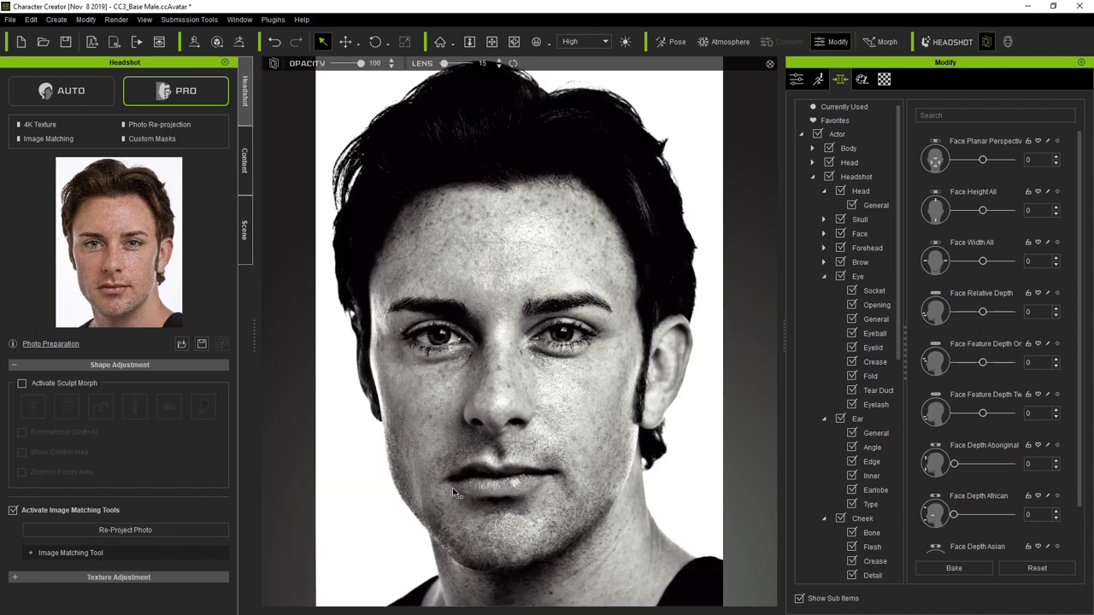
key(i)
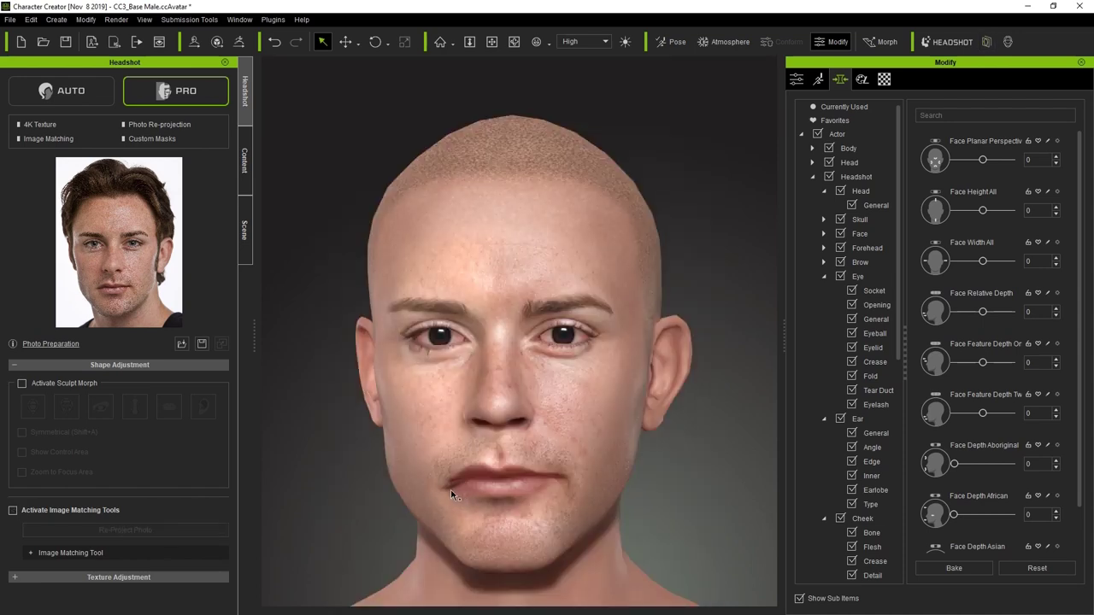
click(66, 510)
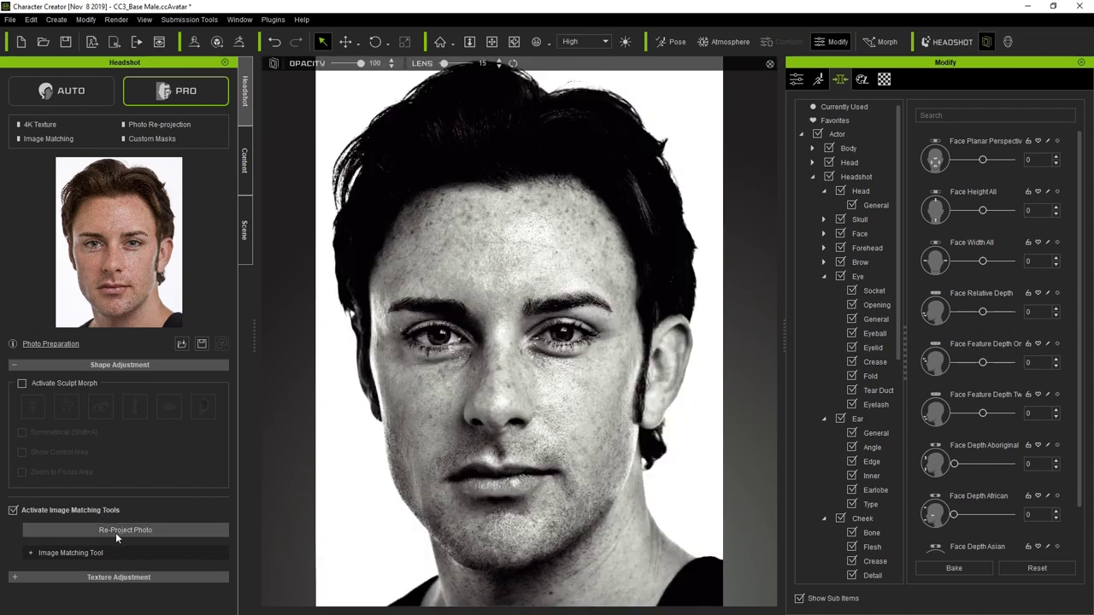
click(114, 531)
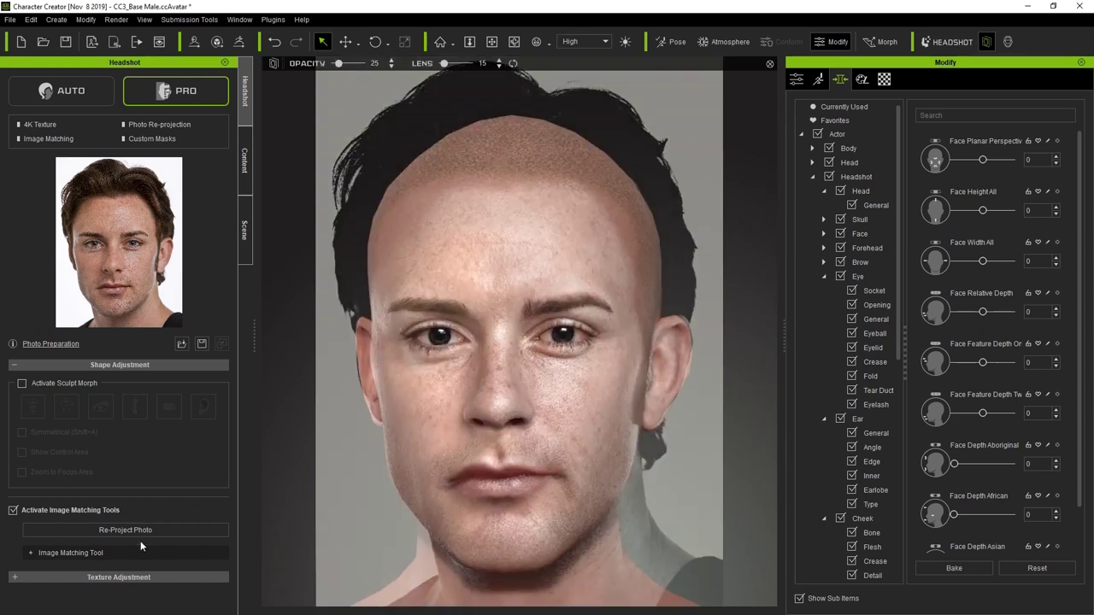
click(139, 530)
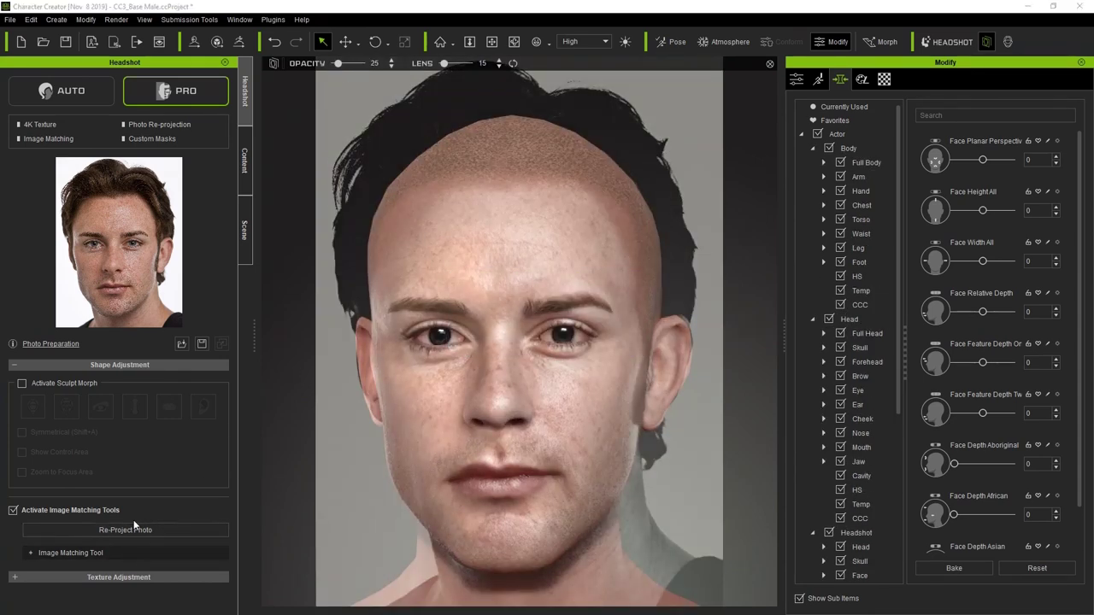
click(14, 510)
right_drag(593, 429, 536, 410)
scroll(519, 441, down, 3)
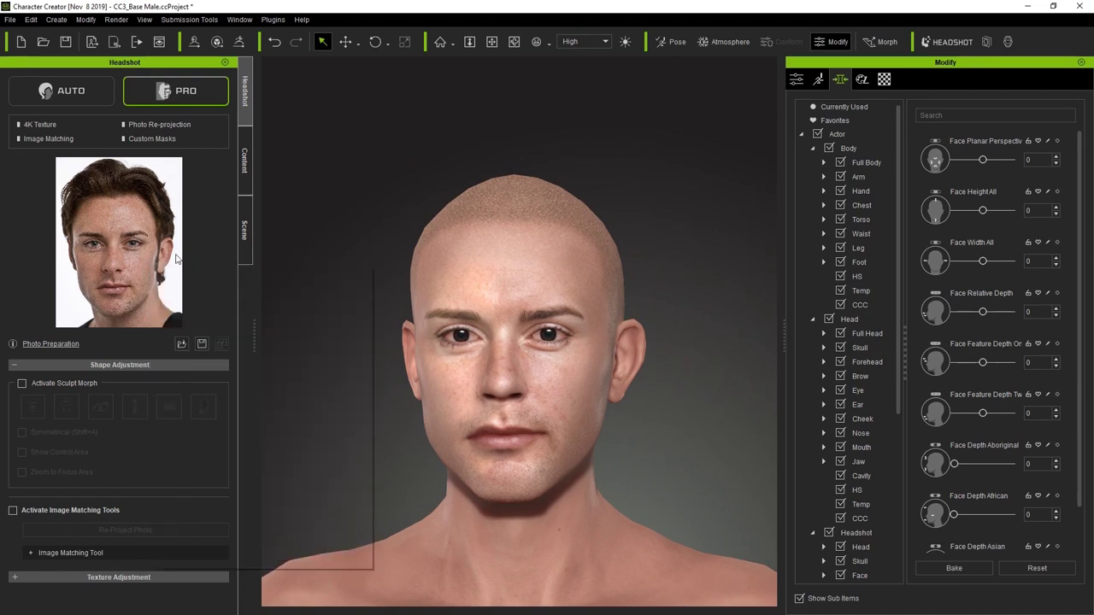
Activate Sculpt Morph and match the side profile: nose, upper face at angle -14 and depth 15, ears at height -3 and depth 68
click(58, 383)
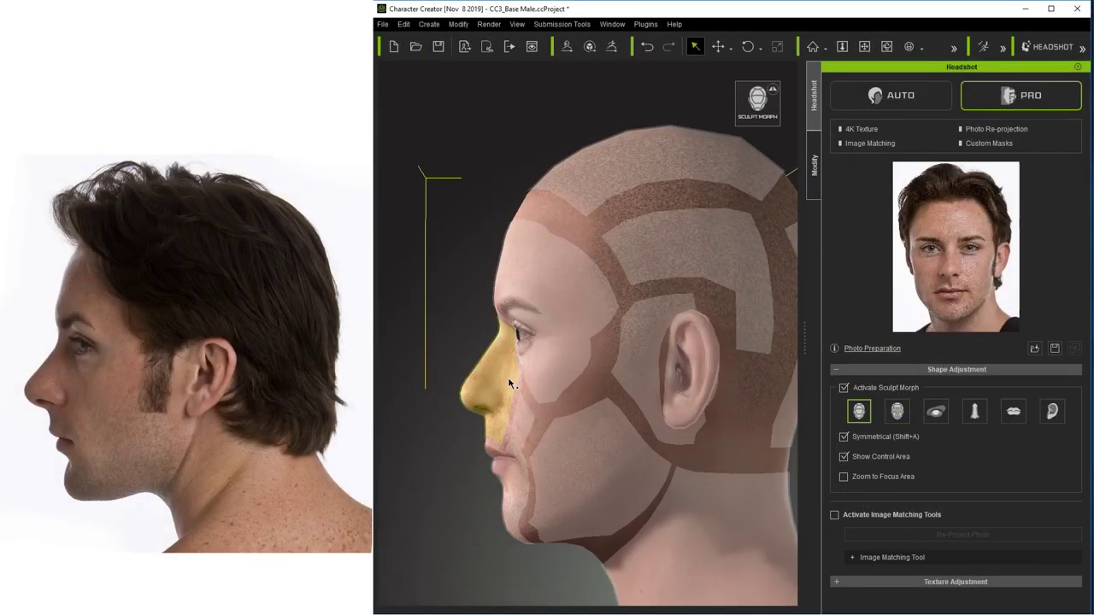
drag(510, 384, 485, 376)
drag(536, 277, 578, 289)
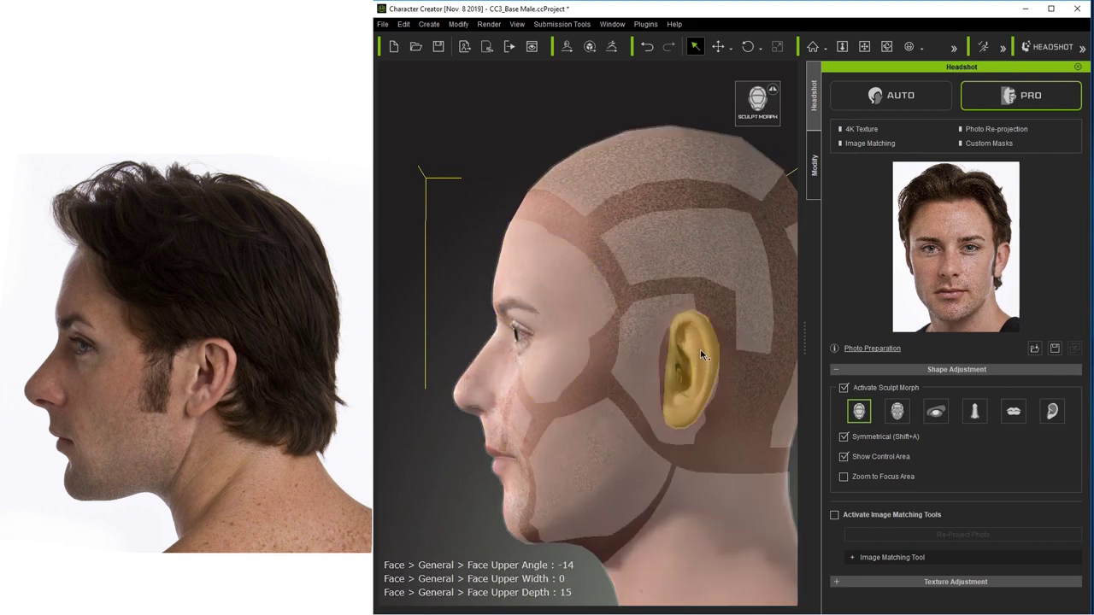
drag(693, 342, 722, 327)
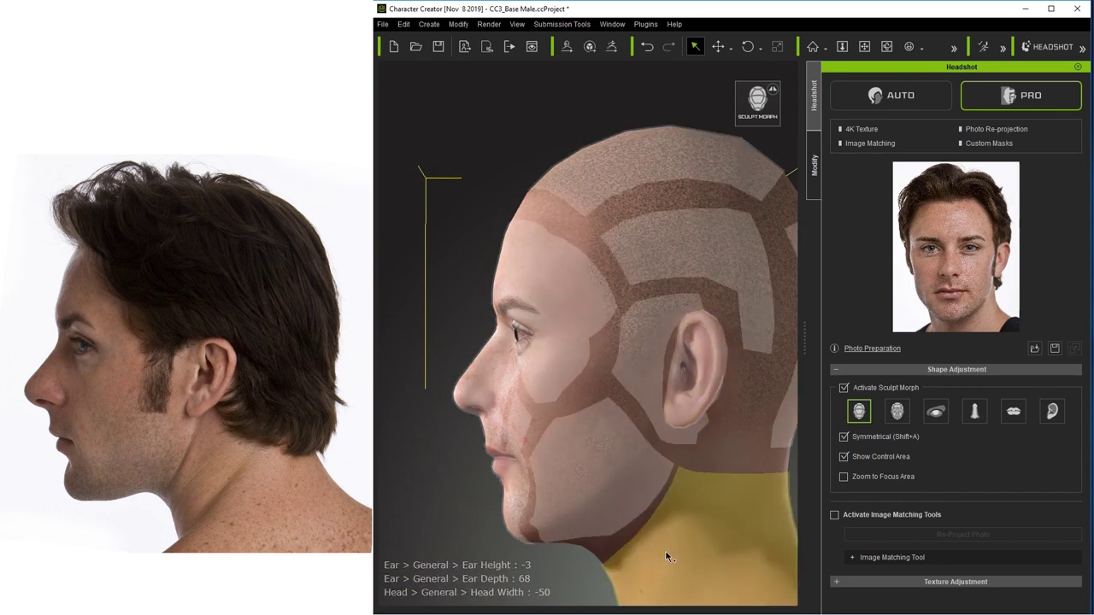
Sculpt the neck and adjust Head Back Forward and Head Look D U to match the profile photo's head posture
drag(667, 552, 674, 442)
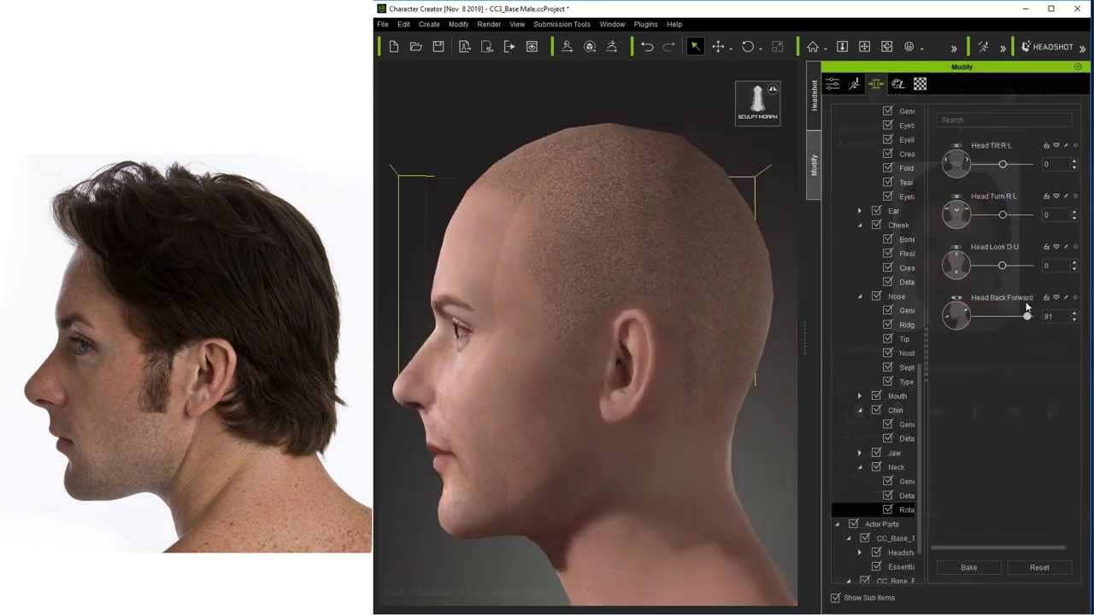
drag(1029, 314, 1011, 315)
drag(1002, 266, 982, 265)
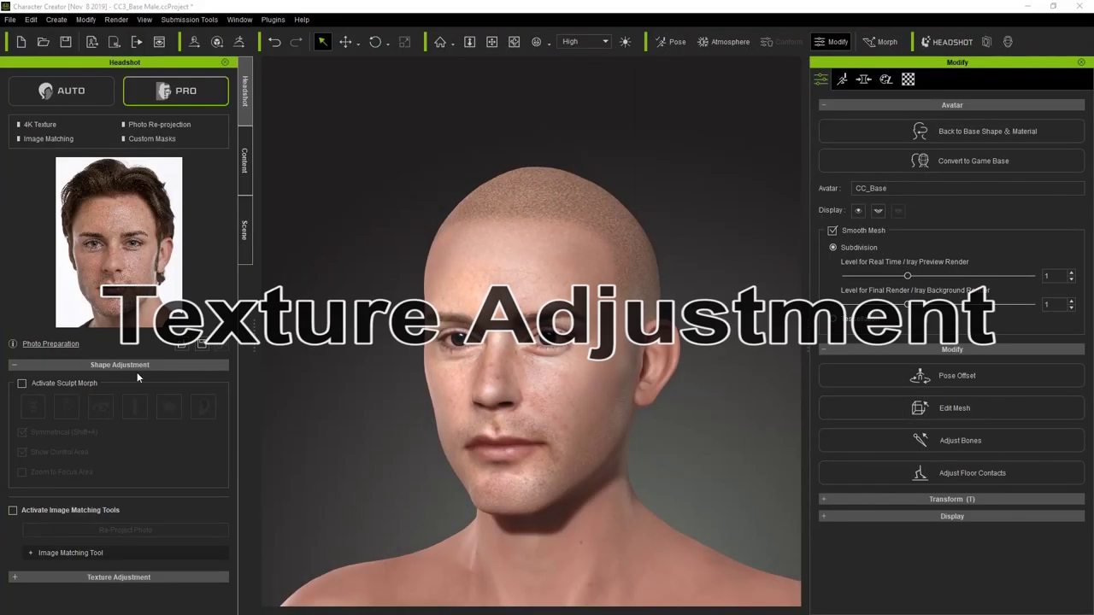
In the texture adjustment settings, apply the gray eye color and the Beard and Scalp skin type
click(138, 364)
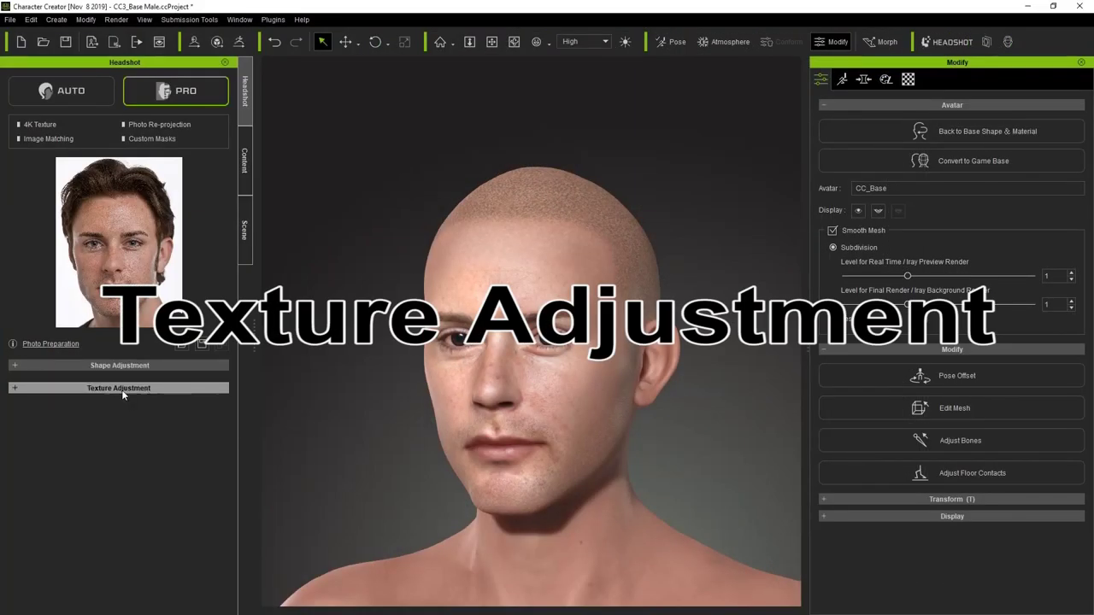
click(122, 389)
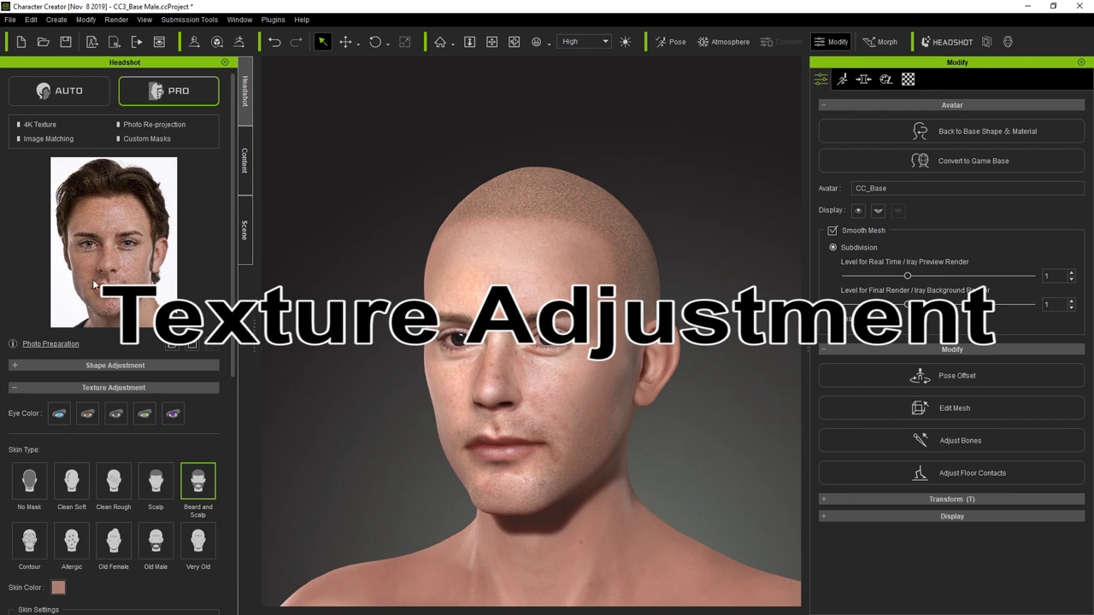
mouse_move(94, 284)
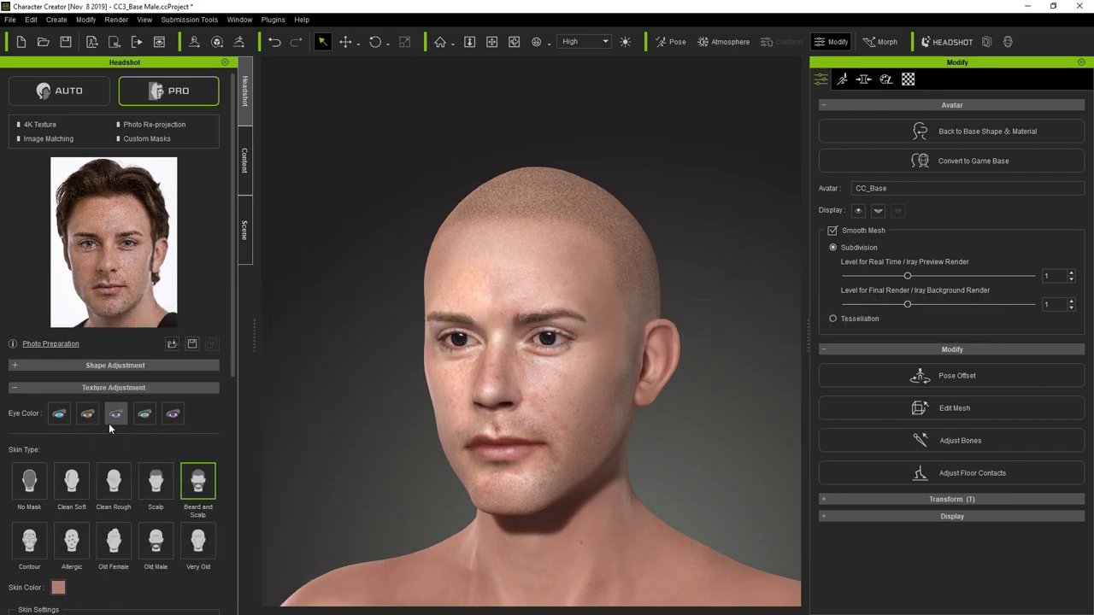
click(114, 417)
right_drag(556, 481, 602, 466)
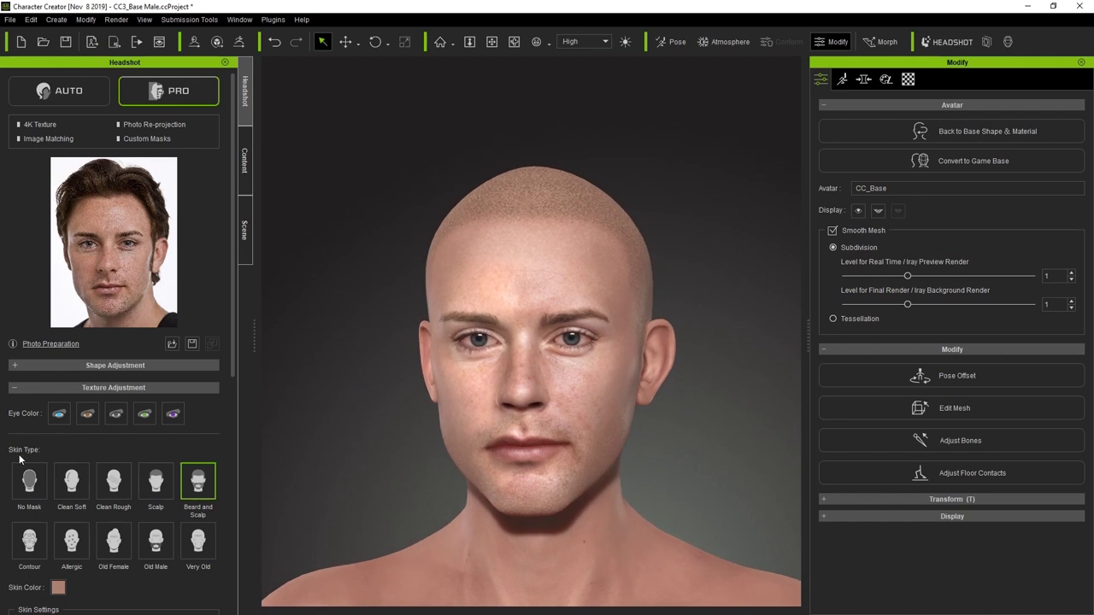
scroll(162, 436, down, 3)
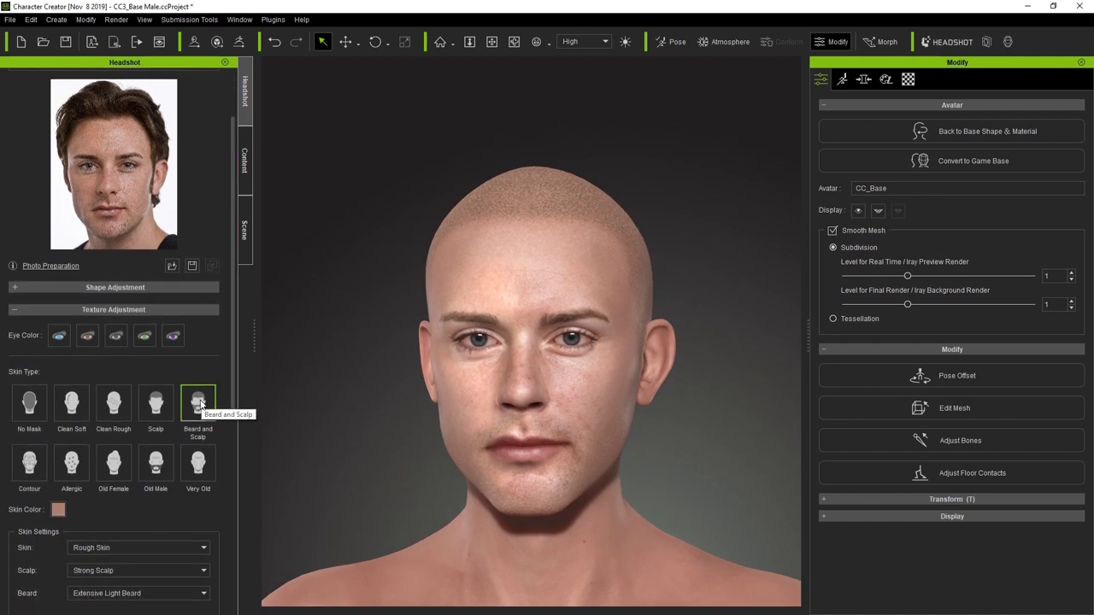
click(199, 400)
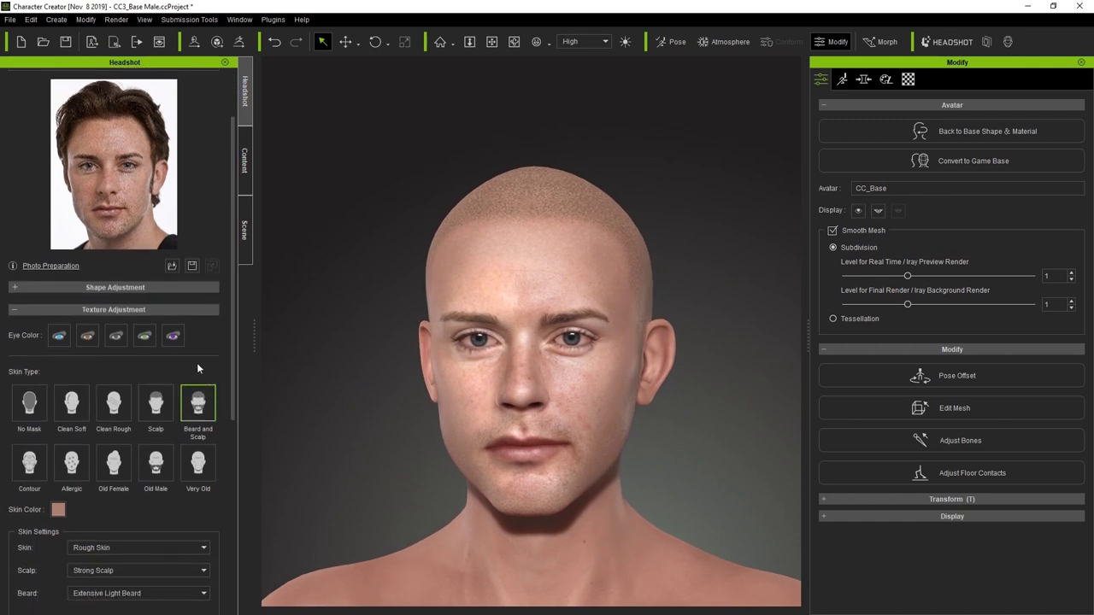
Change the skin type to Clean Rough and update the head's skin texture
click(120, 409)
scroll(234, 352, down, 1)
scroll(234, 352, down, 2)
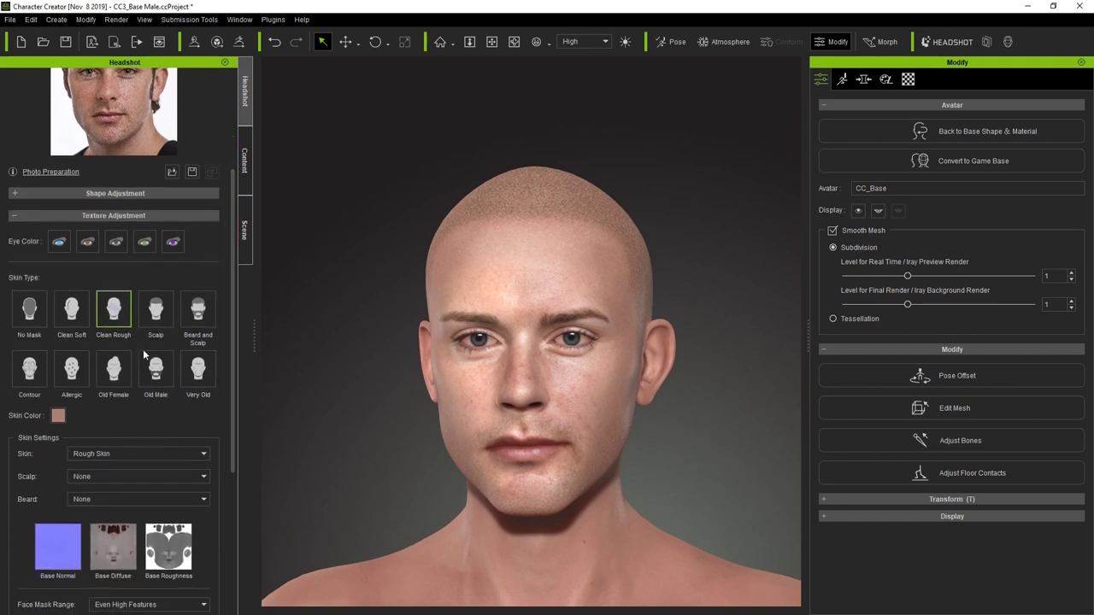
click(198, 310)
click(114, 309)
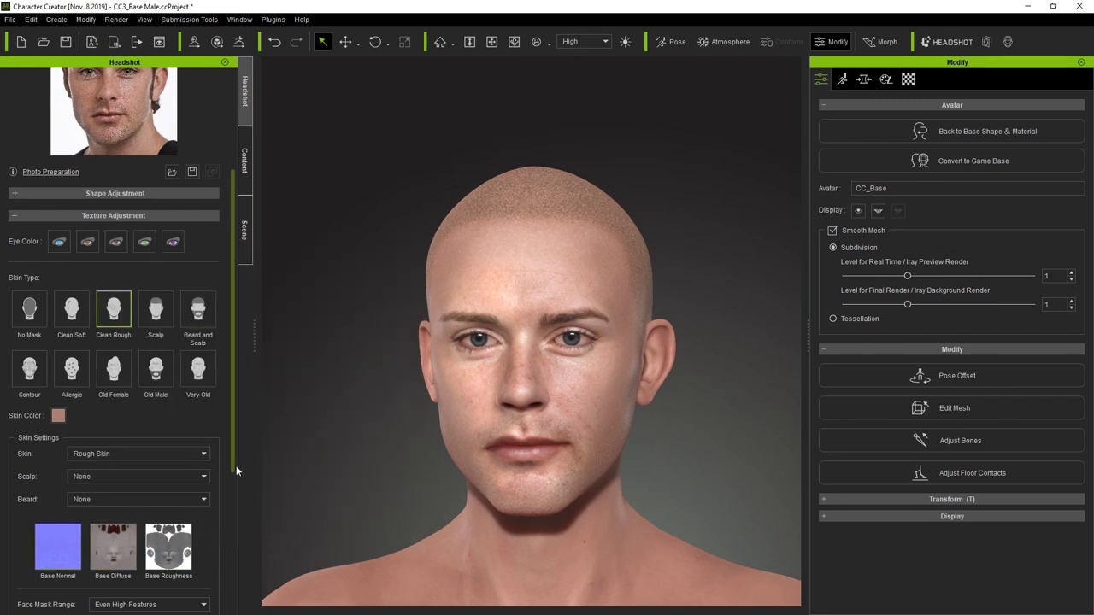
drag(236, 472, 233, 504)
scroll(217, 402, down, 5)
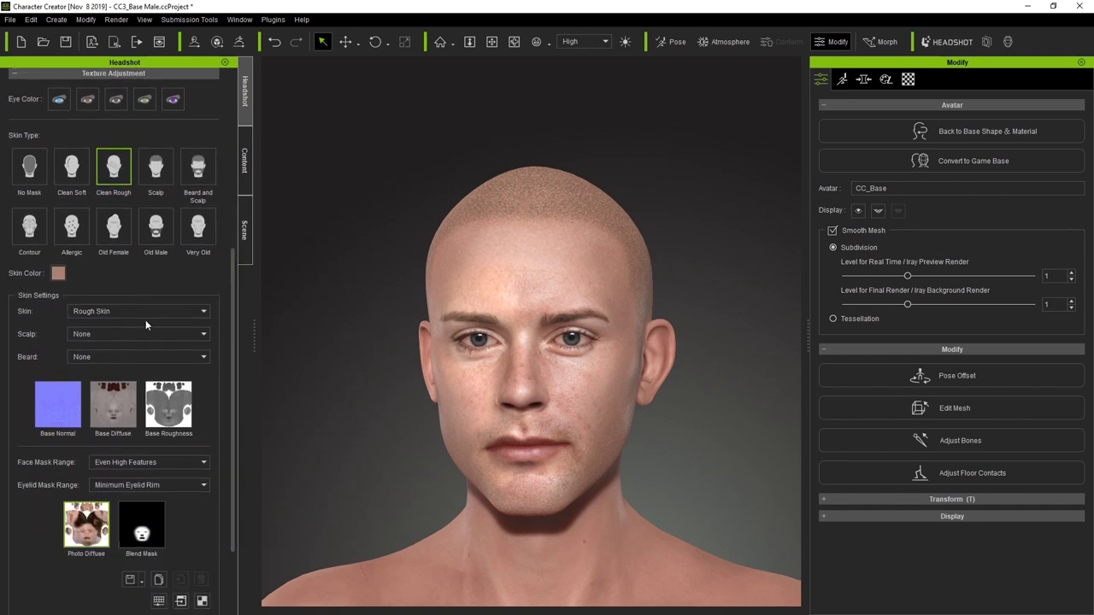
scroll(145, 320, down, 3)
scroll(205, 483, down, 2)
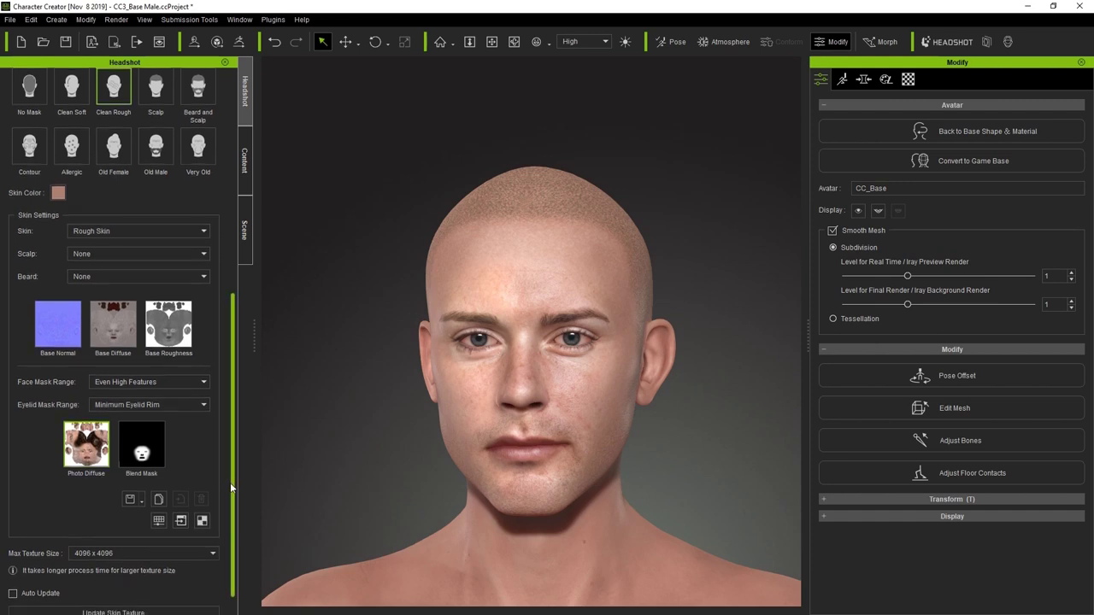
scroll(89, 189, up, 5)
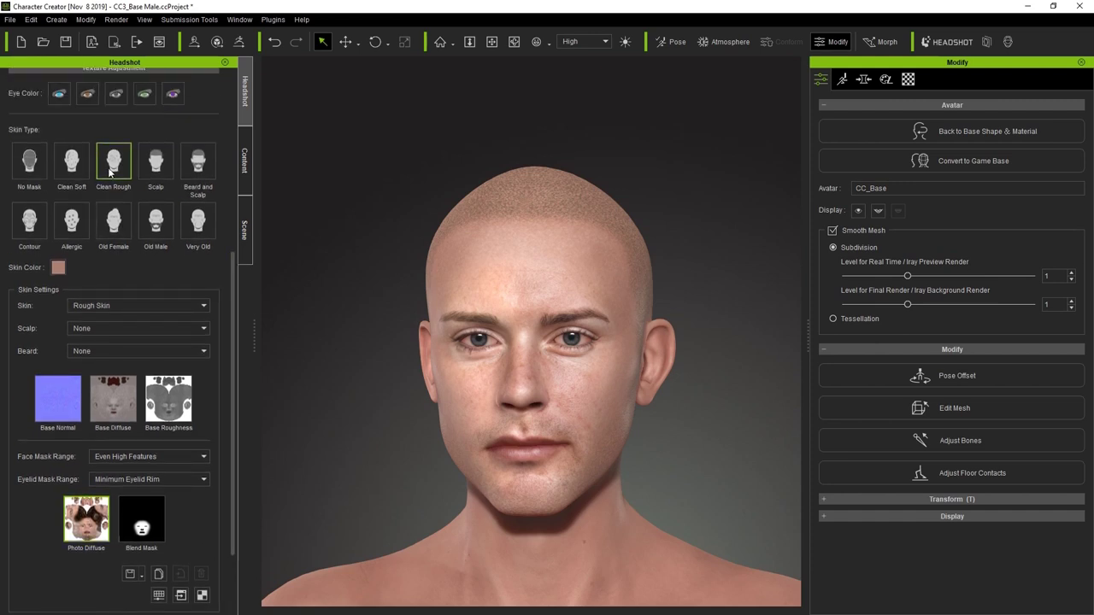
scroll(227, 430, down, 5)
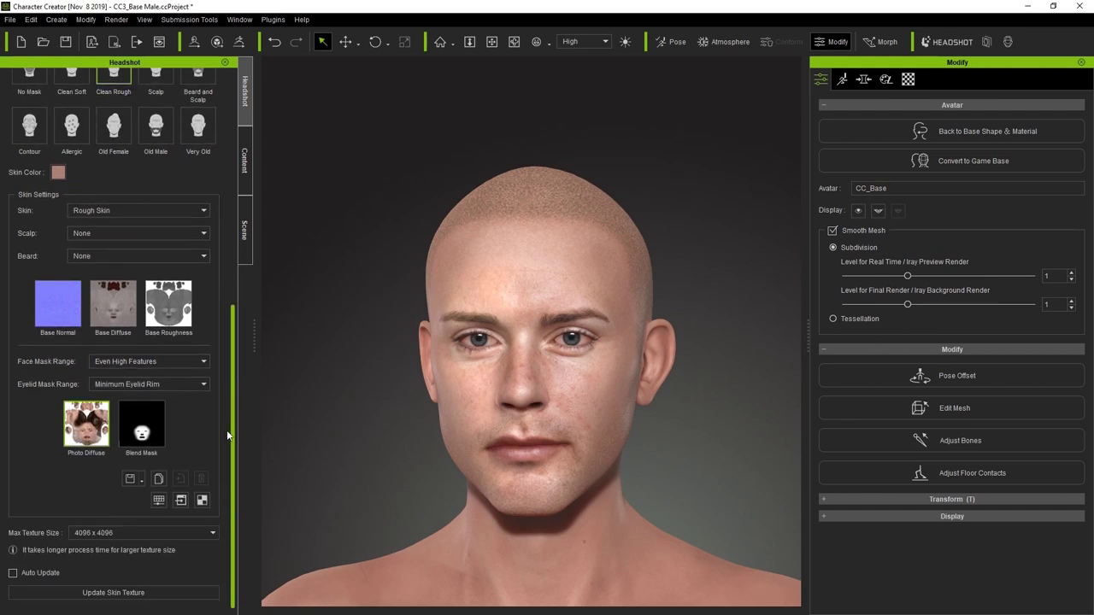
click(131, 592)
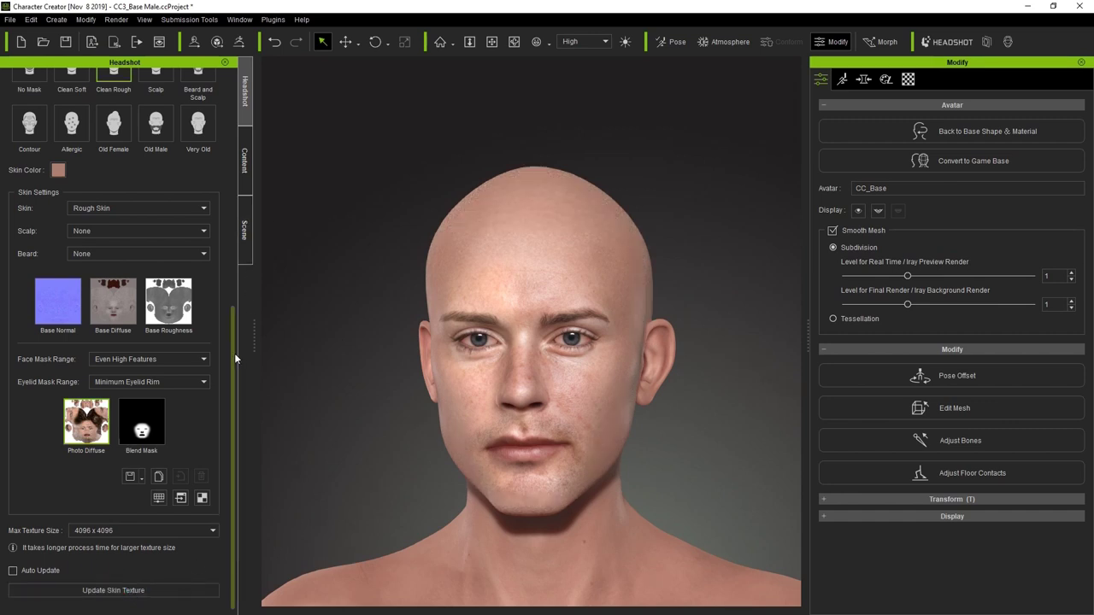
Inspect the updated skin texture on the scalp, cheek and jaw from the side of the head
drag(233, 353, 233, 283)
right_drag(726, 299, 504, 310)
scroll(574, 439, up, 3)
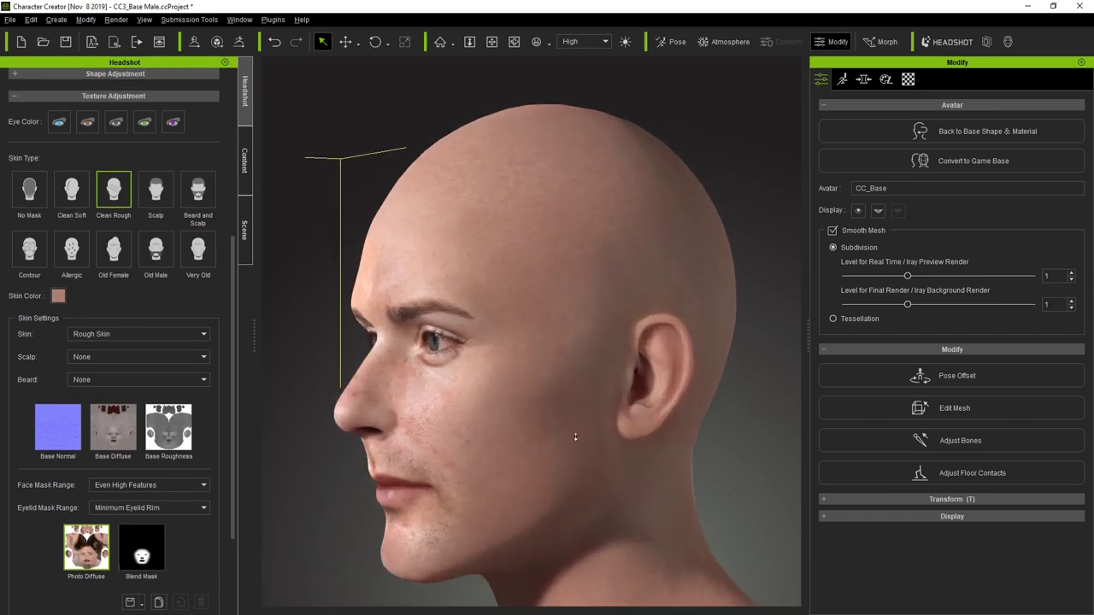
middle_drag(573, 439, 563, 401)
right_drag(470, 427, 538, 427)
scroll(575, 411, down, 3)
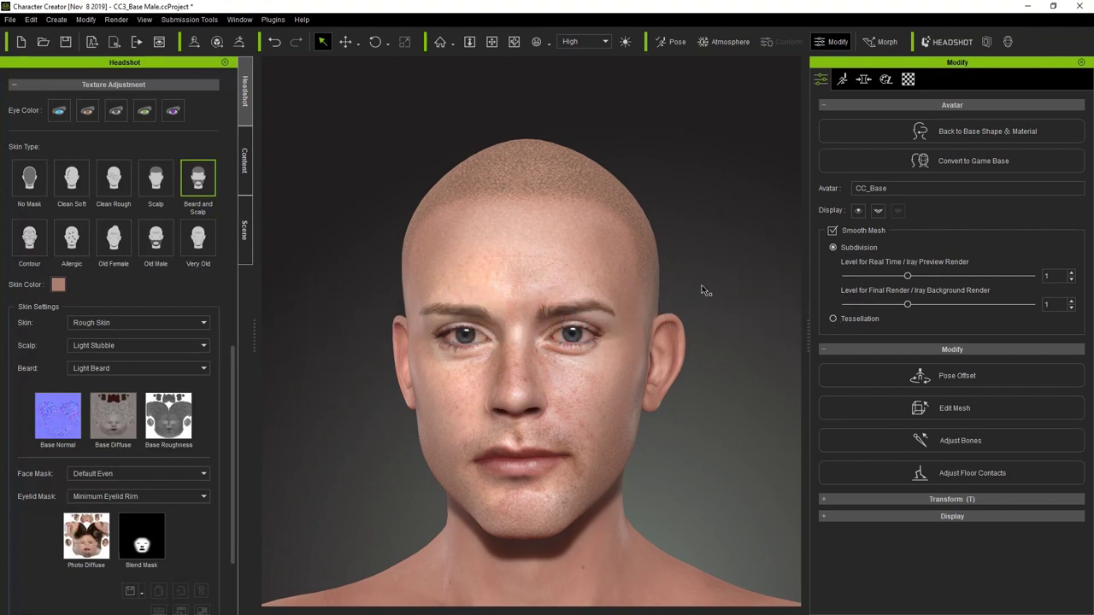
With the character's eyes closed, set the eyelid mask to Medium Eyelid Fill and update the skin texture
click(859, 211)
scroll(609, 363, up, 5)
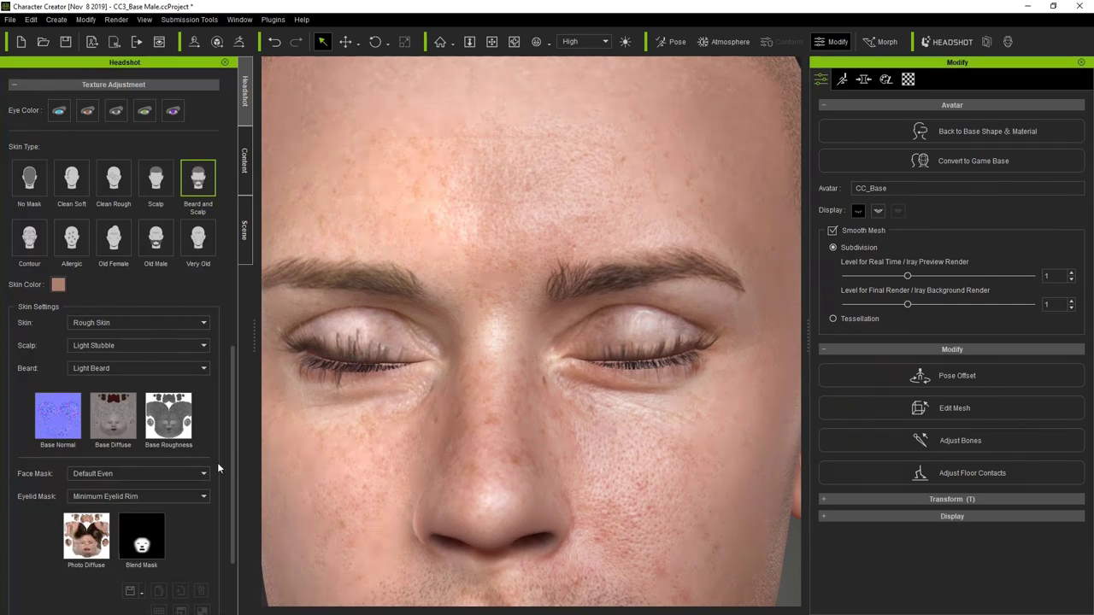
click(122, 498)
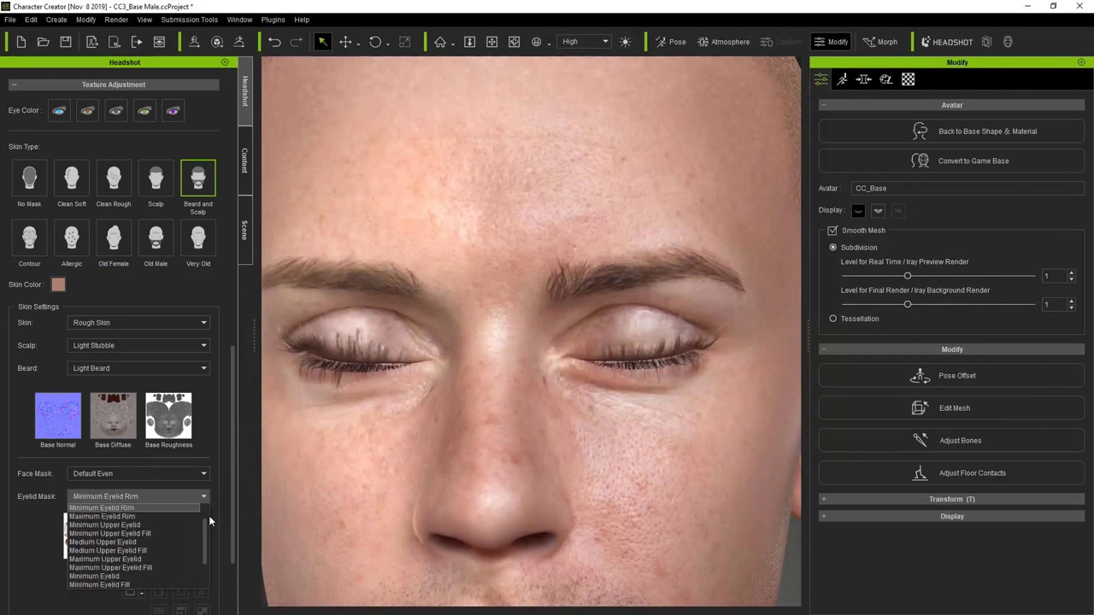
scroll(206, 558, down, 2)
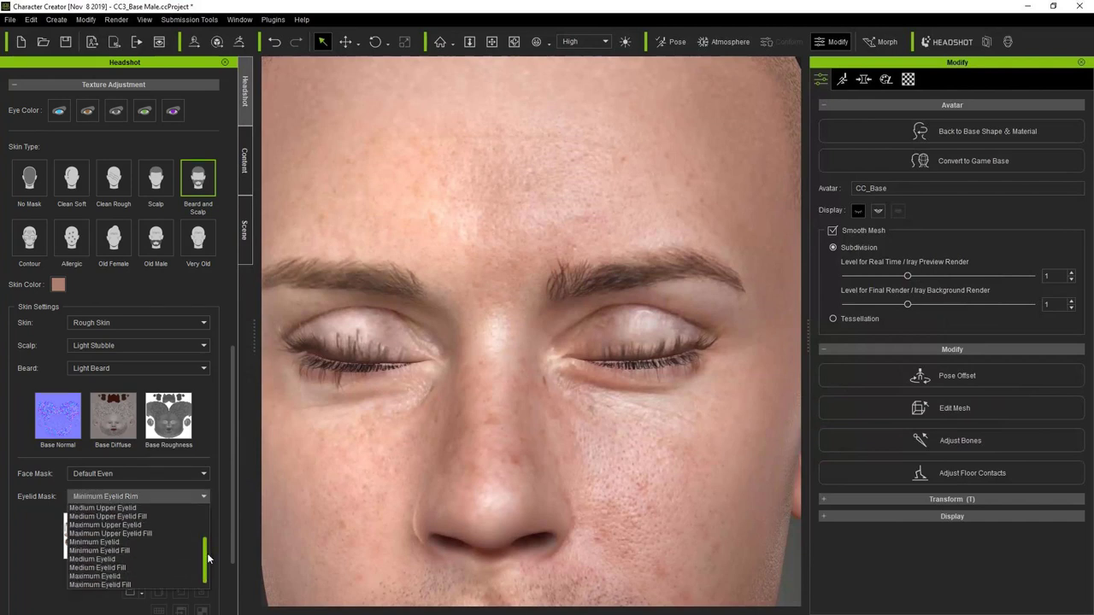
click(136, 567)
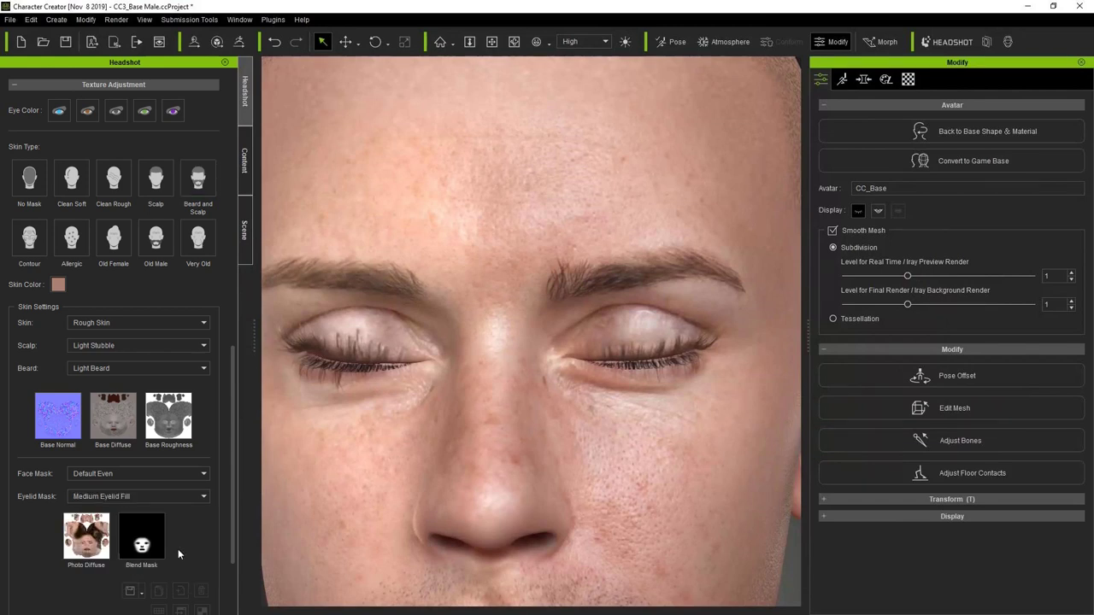
scroll(233, 520, down, 3)
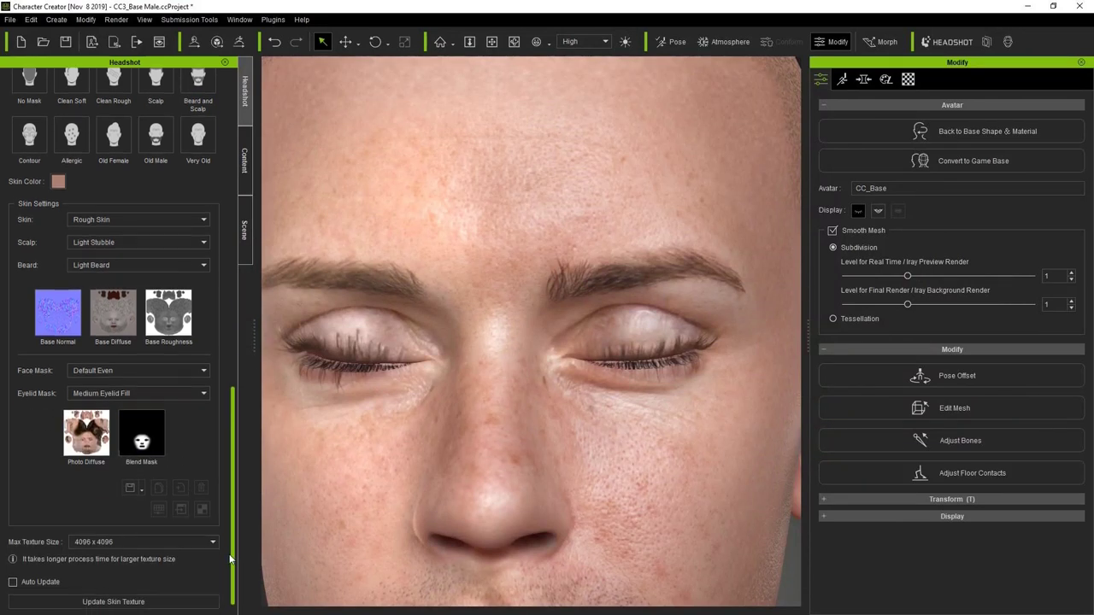
click(158, 590)
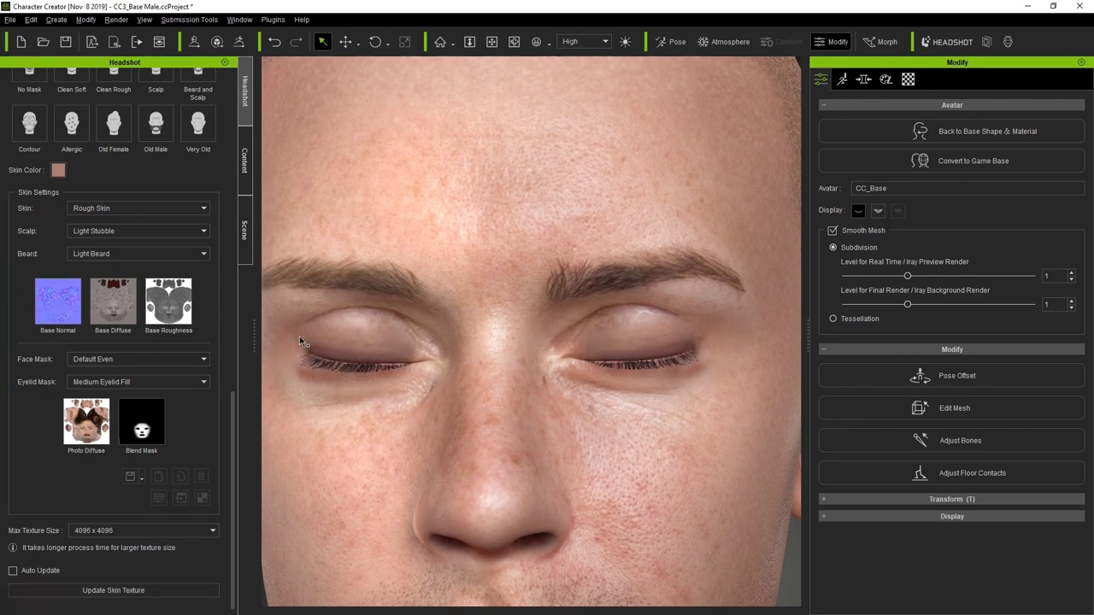
Apply Correct Eyeblink to the character with its eyes closed
click(856, 211)
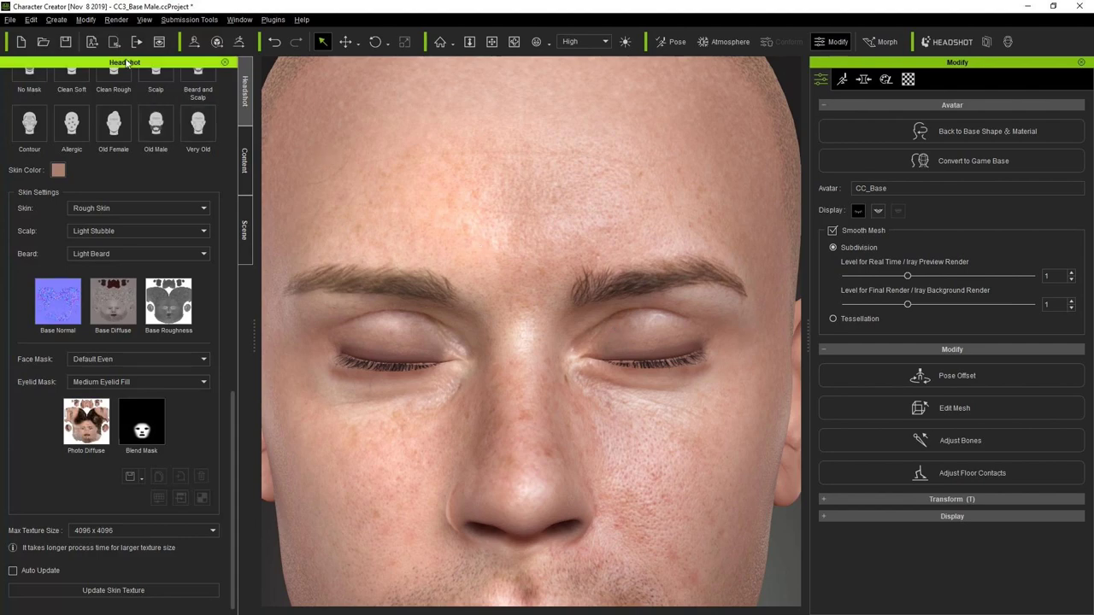
click(85, 20)
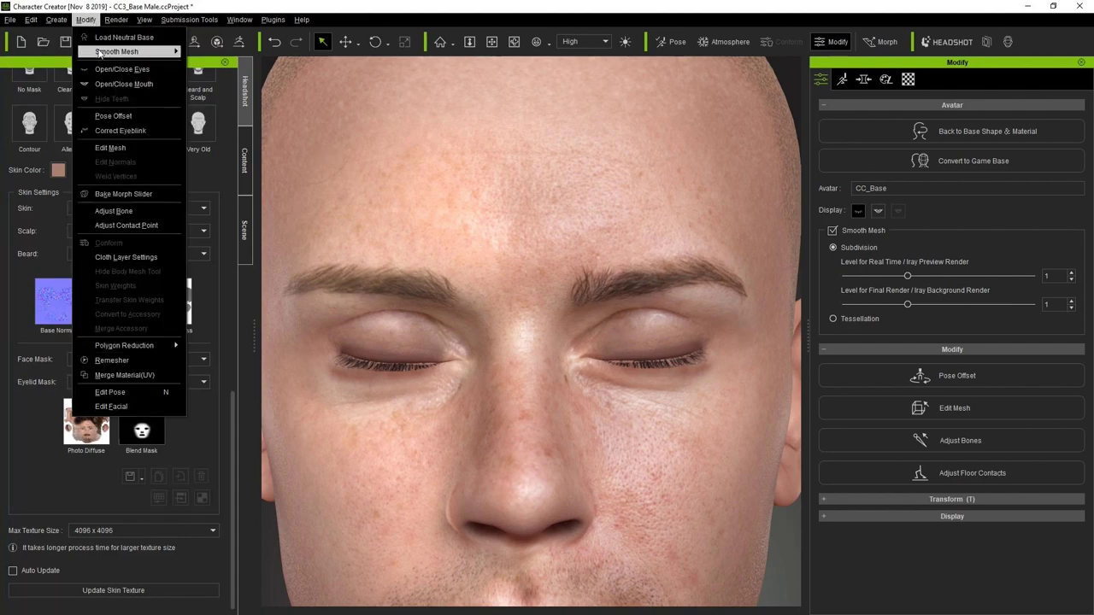
click(110, 131)
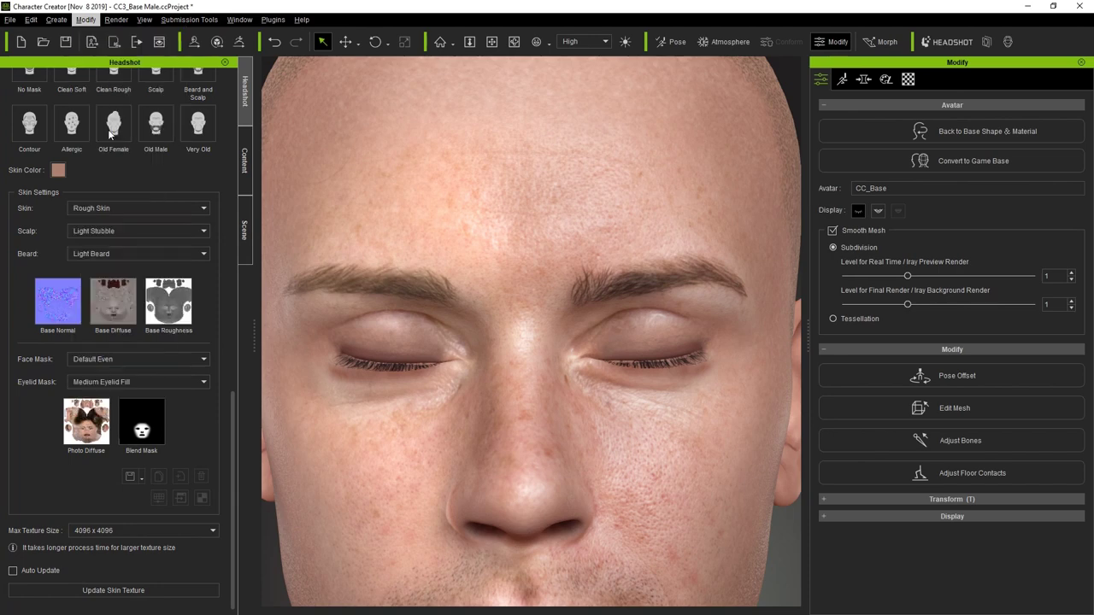